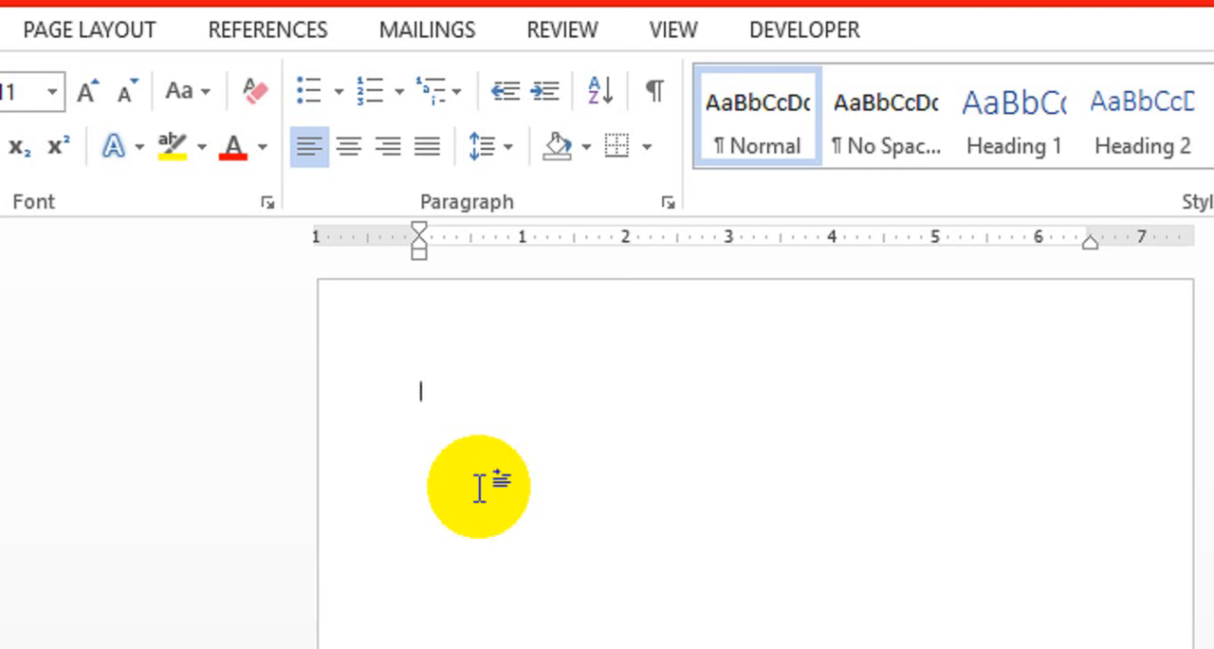
Fill the blank document with sample paragraphs generated by =rand().
type("=rand()")
key("Return")
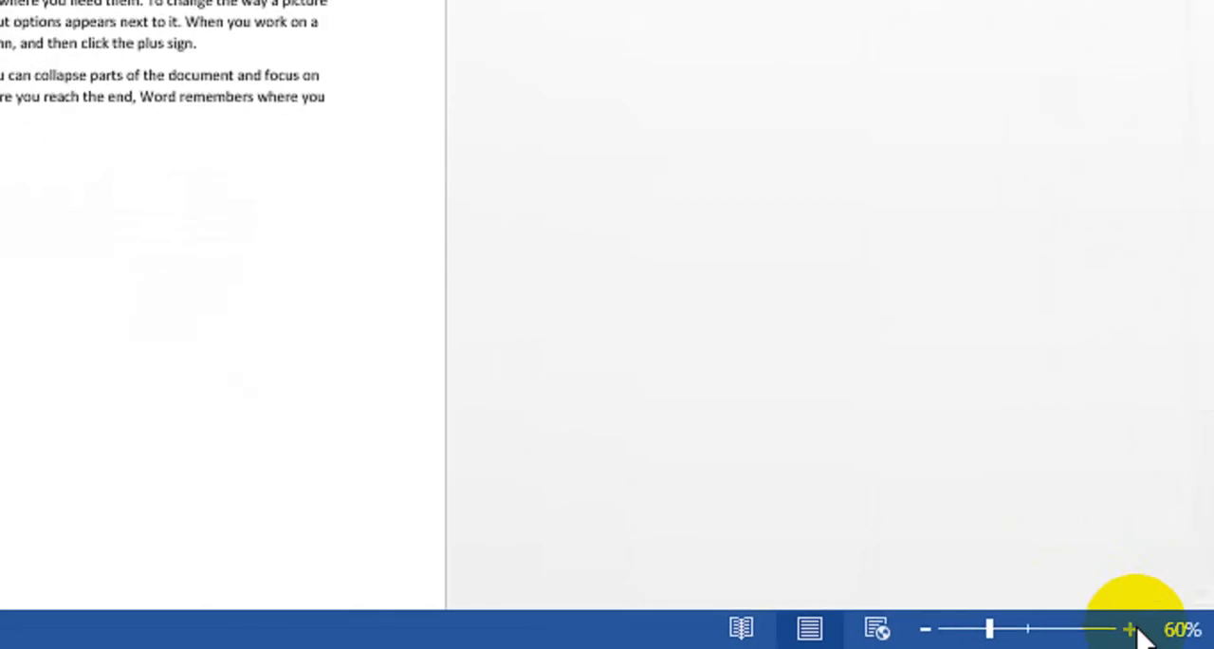
left_click(1137, 628)
left_click(1136, 628)
left_click(1136, 628)
left_click(1136, 628)
scroll(459, 234, "up", 10)
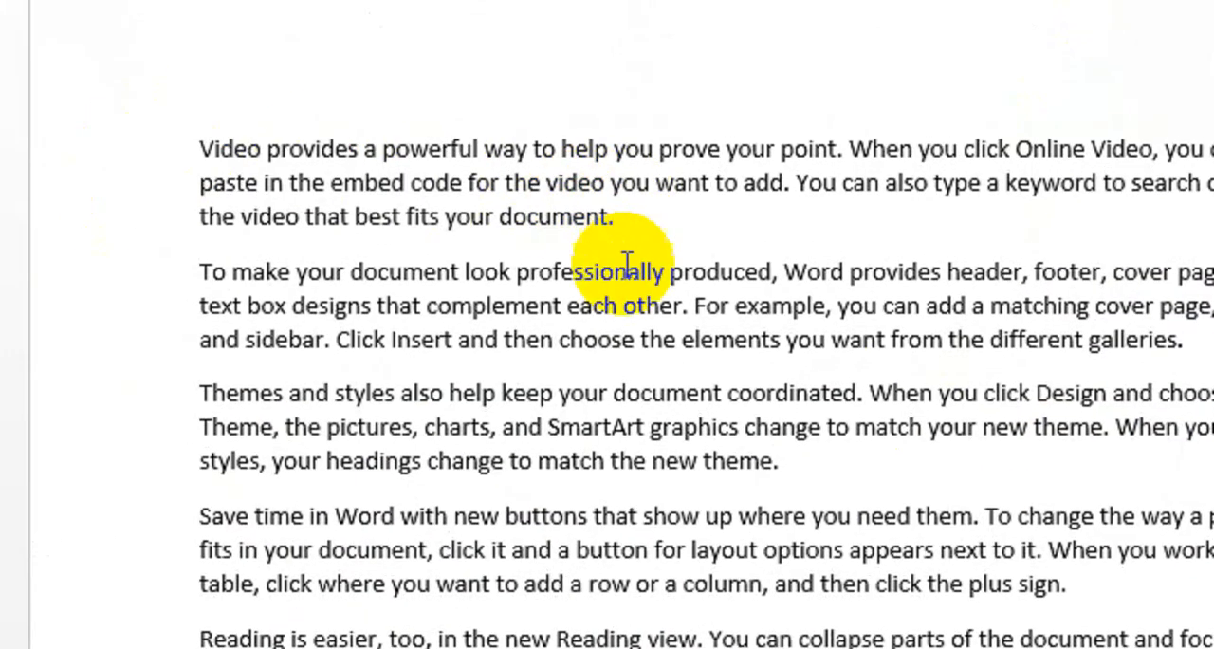
Center the second paragraph, the one beginning "To make your document look professionally produced".
left_click_drag(1183, 339, 802, 292)
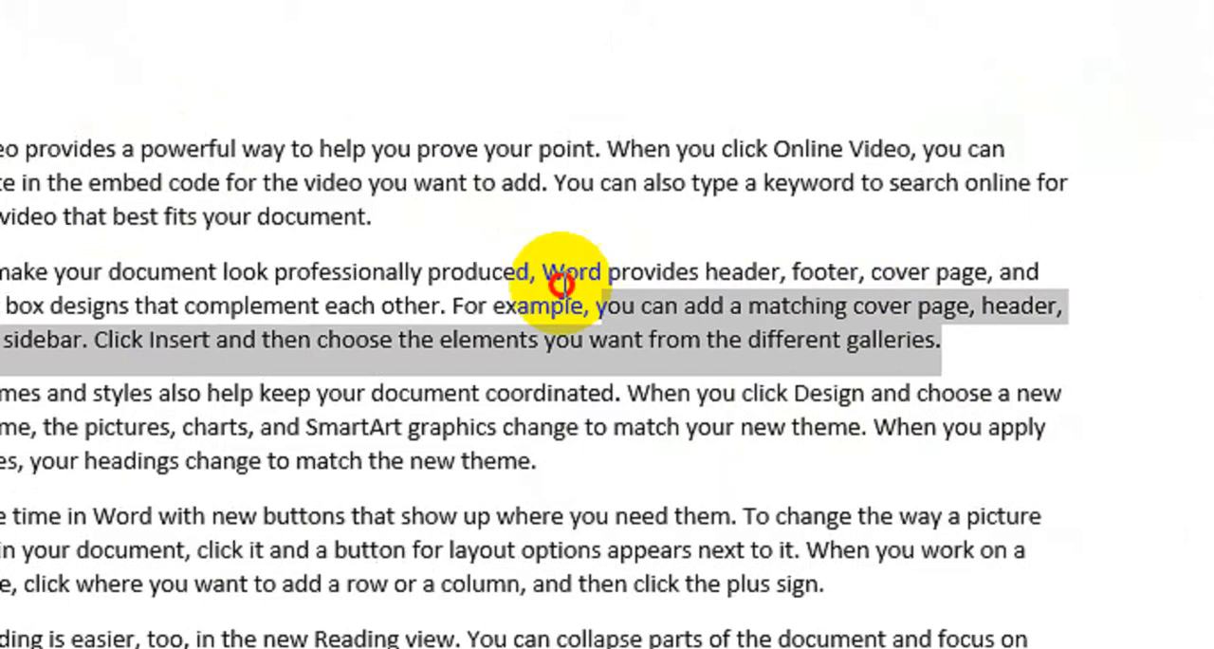
left_click_drag(562, 283, 57, 269)
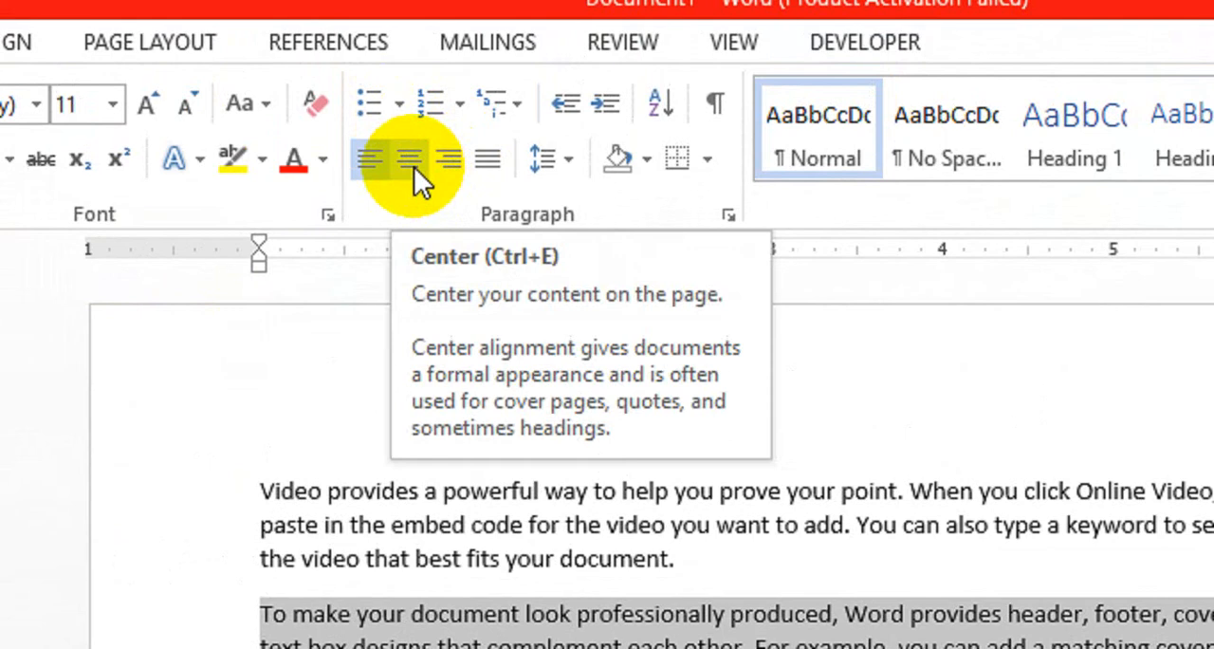
left_click(414, 166)
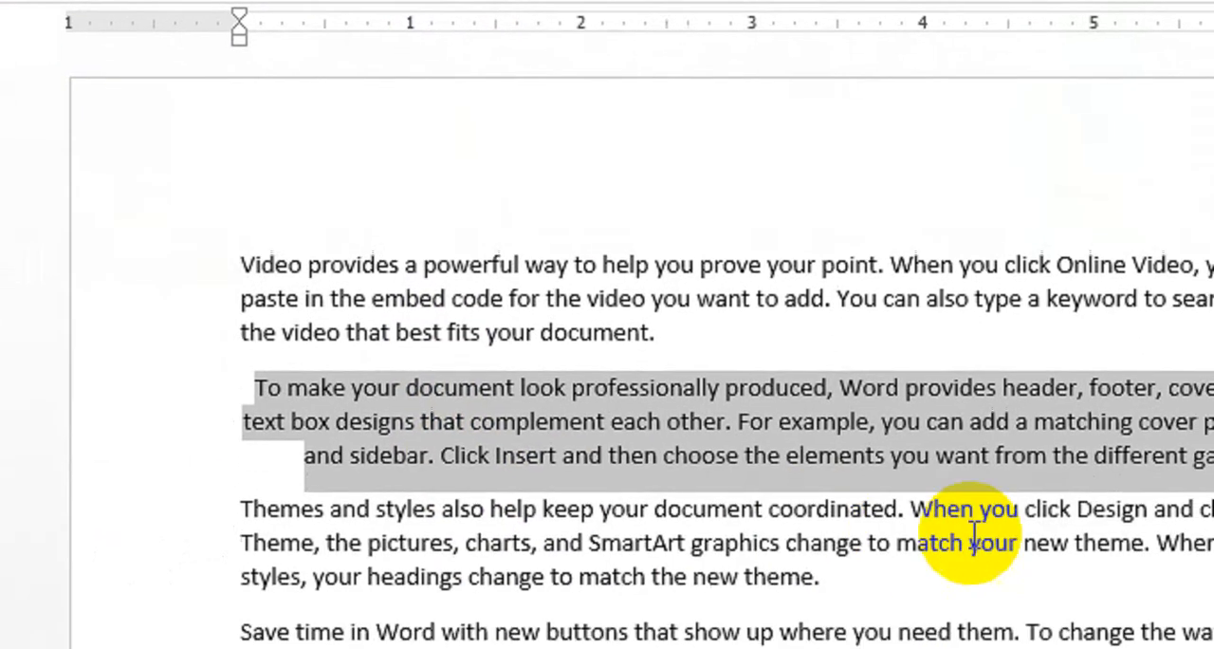
left_click(972, 542)
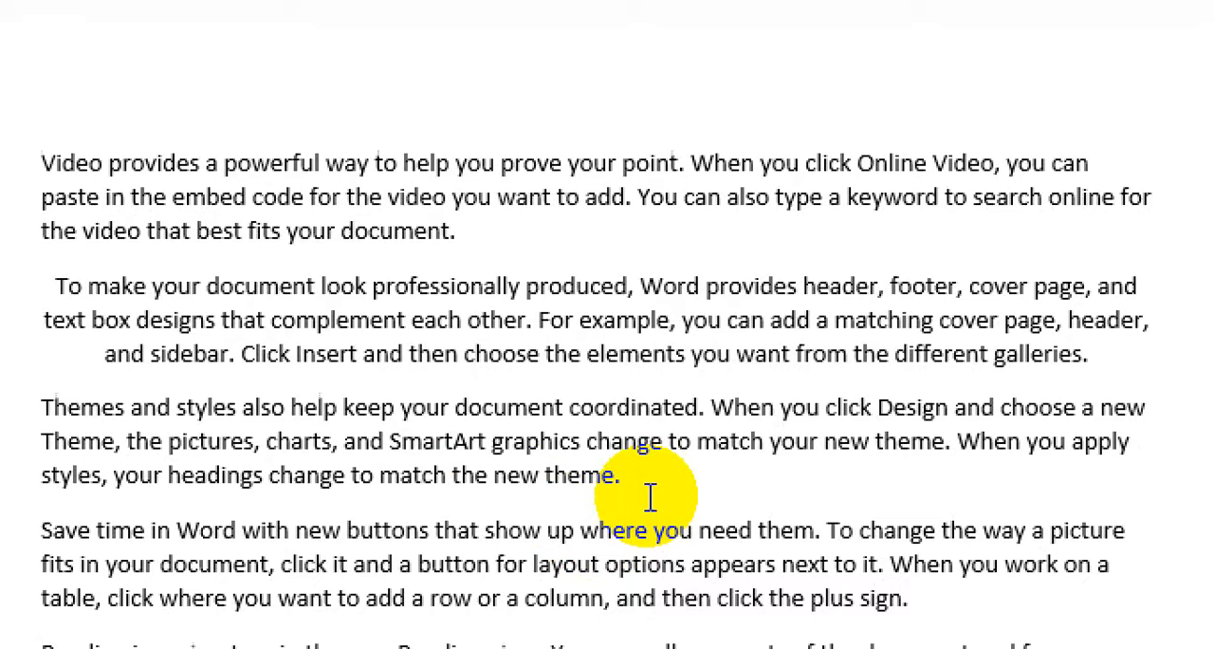
Right-align the third paragraph, then left-align all the text in the document.
left_click_drag(651, 497, 42, 410)
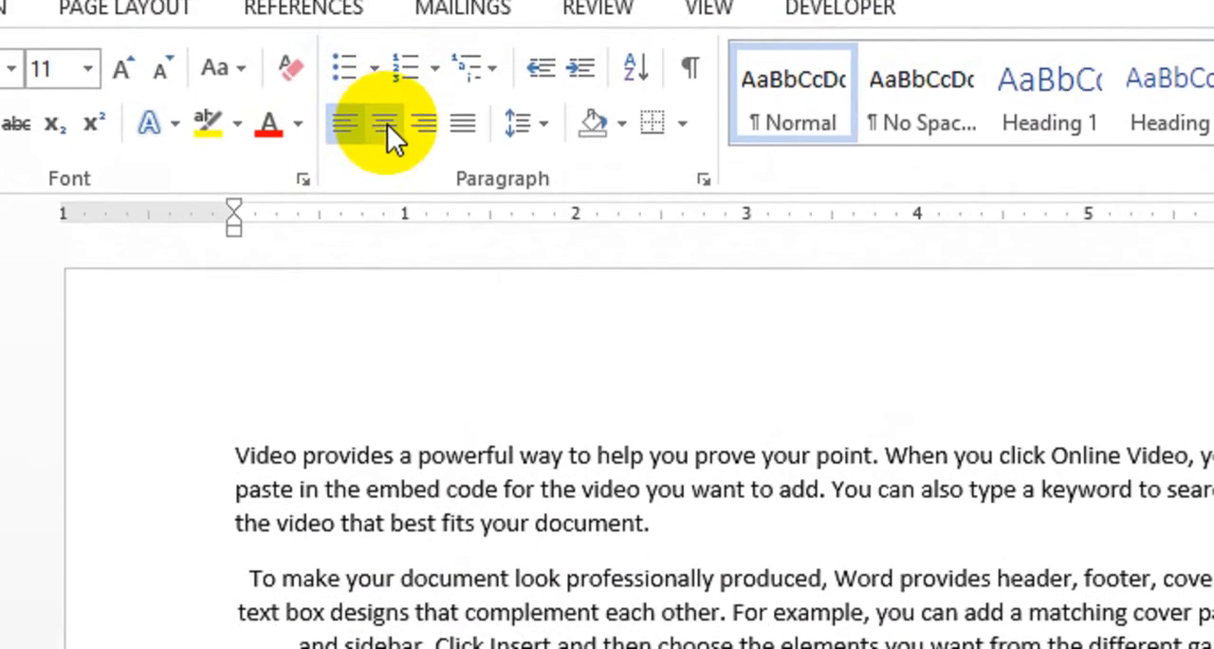
left_click(421, 163)
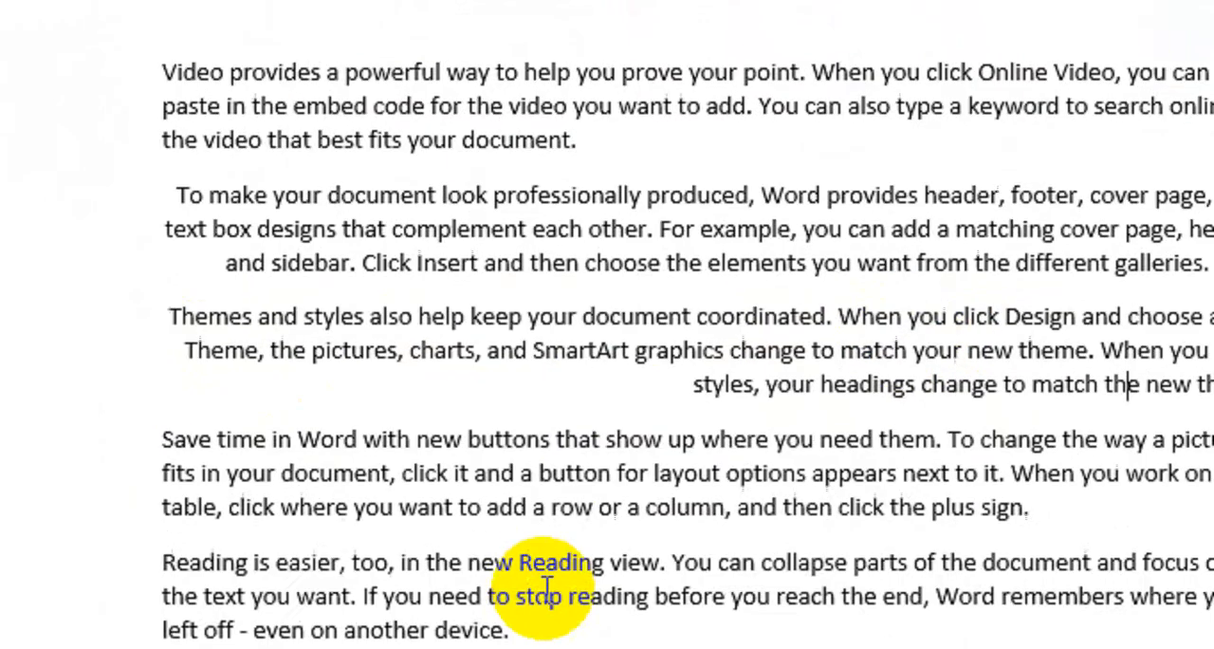
left_click_drag(531, 632, 283, 119)
left_click(357, 134)
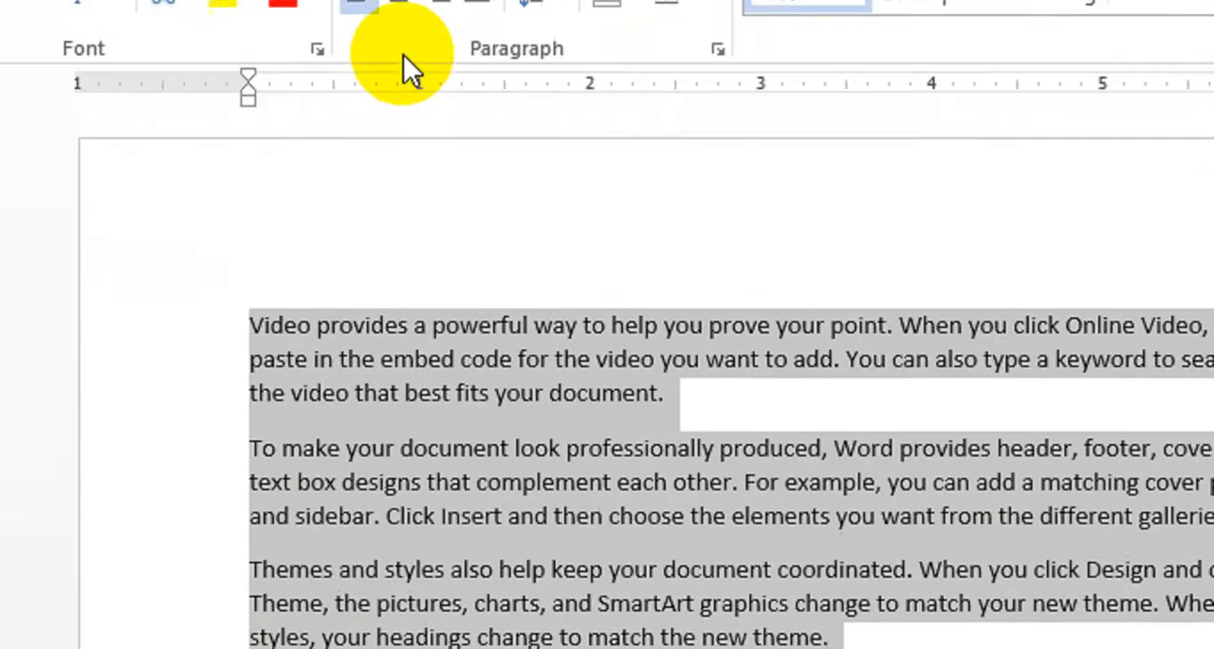
Center all the sample paragraphs, then right-align them.
left_click(404, 115)
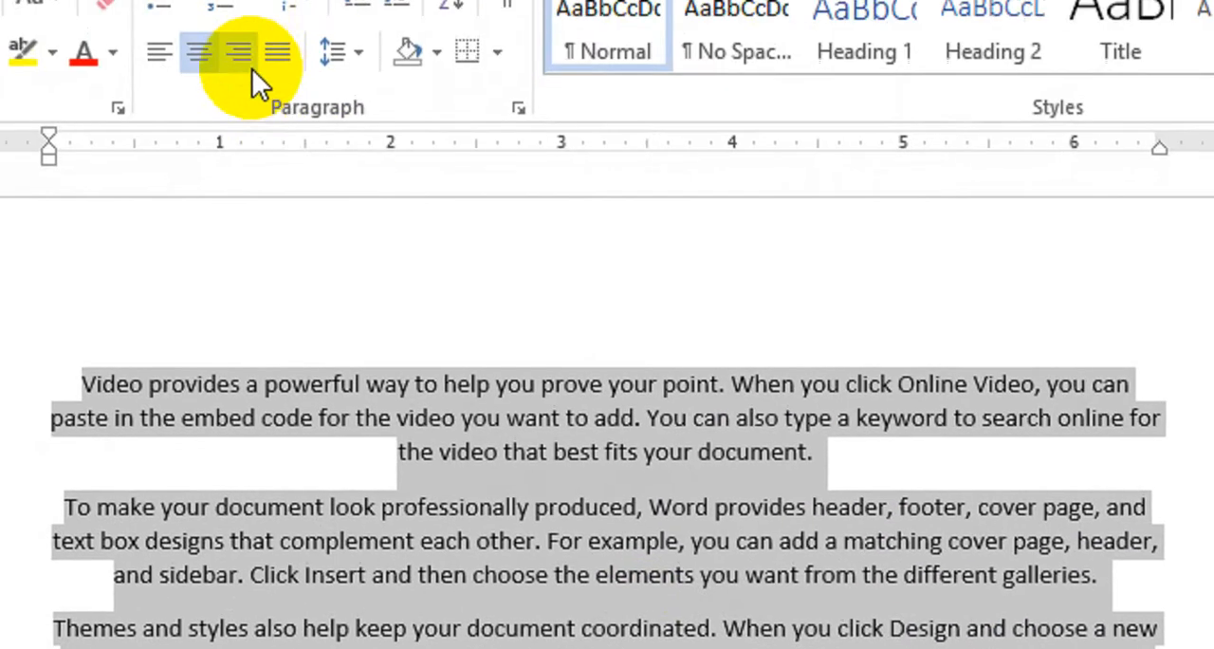
left_click(284, 125)
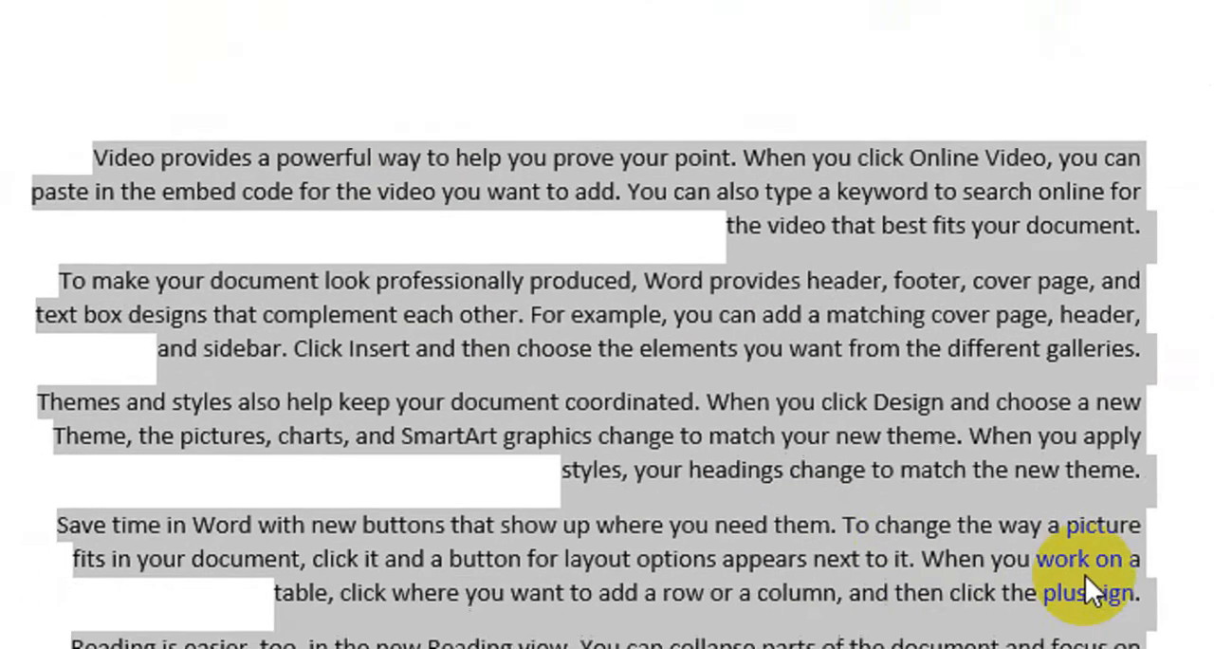
left_click(1191, 327)
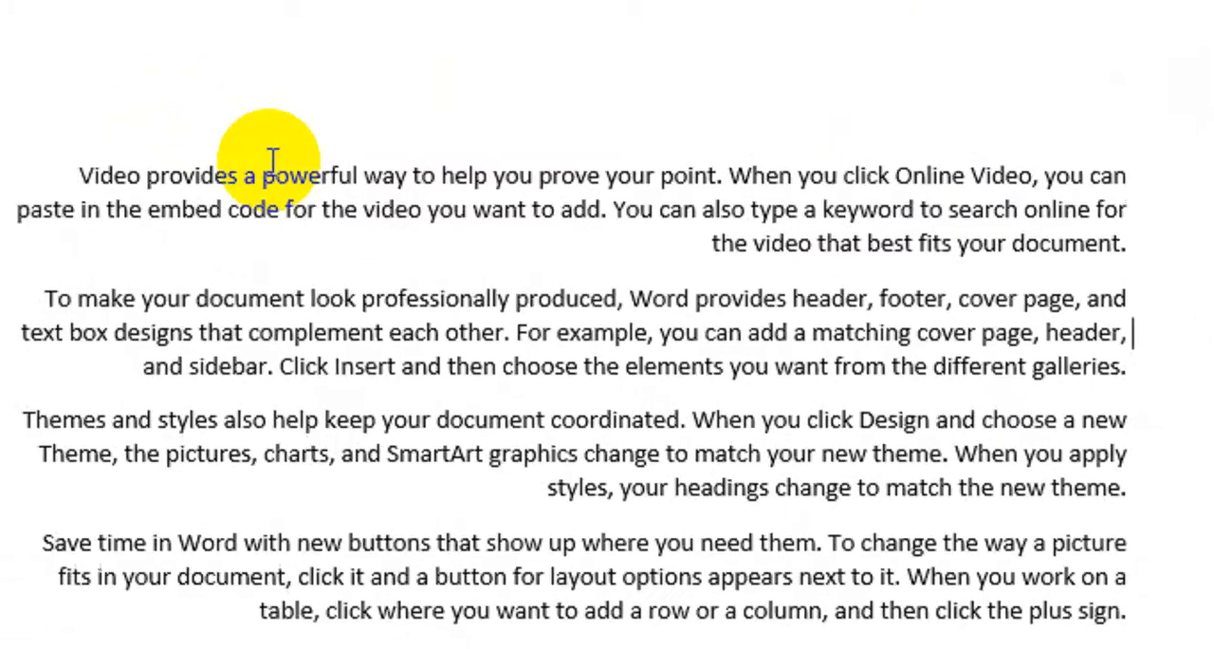
Left-align the whole document's text and delete it all.
key("ctrl+a")
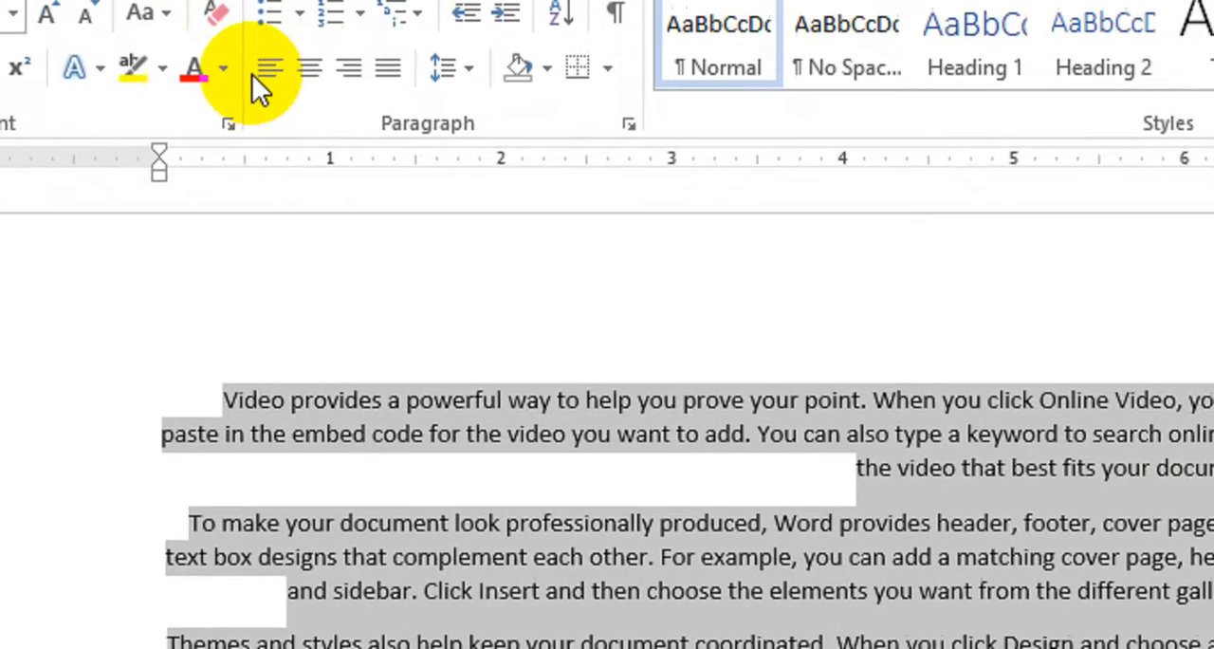
left_click(269, 68)
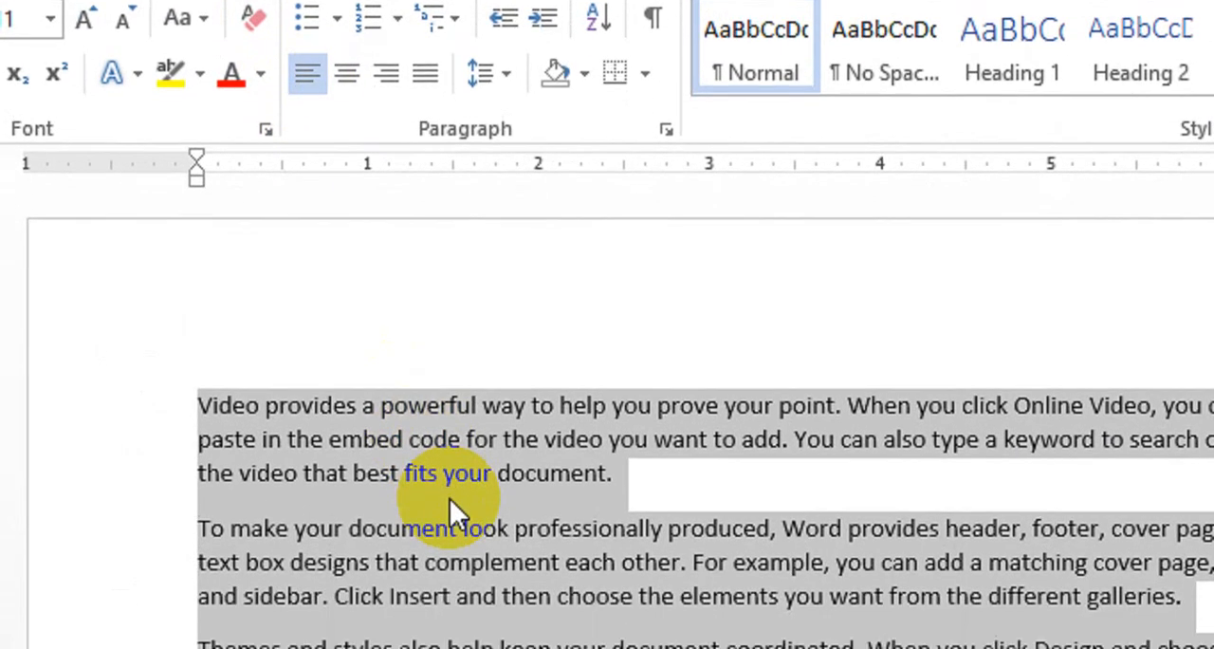
key("Delete")
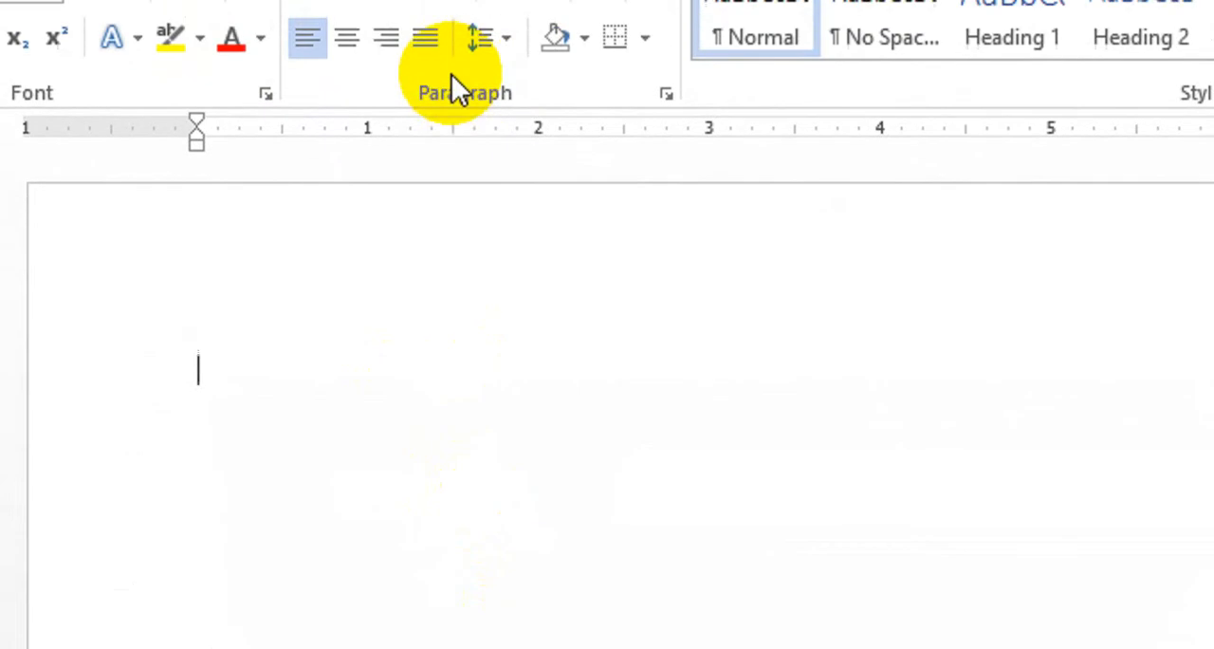
Right-align the empty paragraph, enter "Video" as a trial word and erase it.
left_click(399, 159)
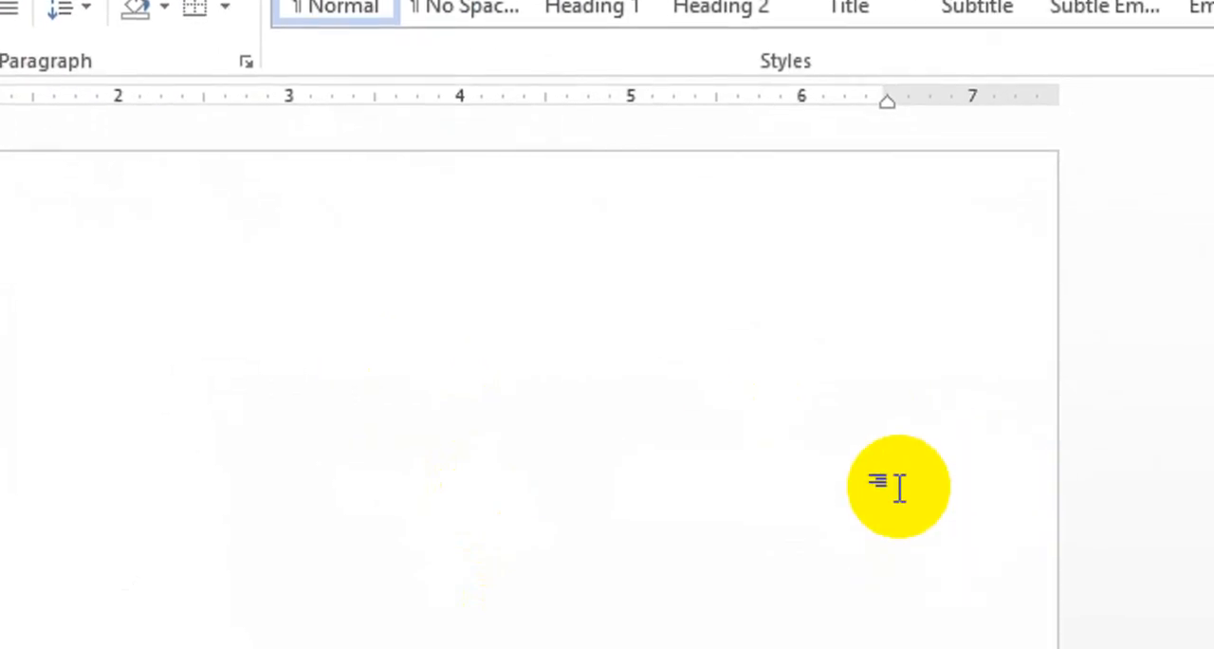
type("Video")
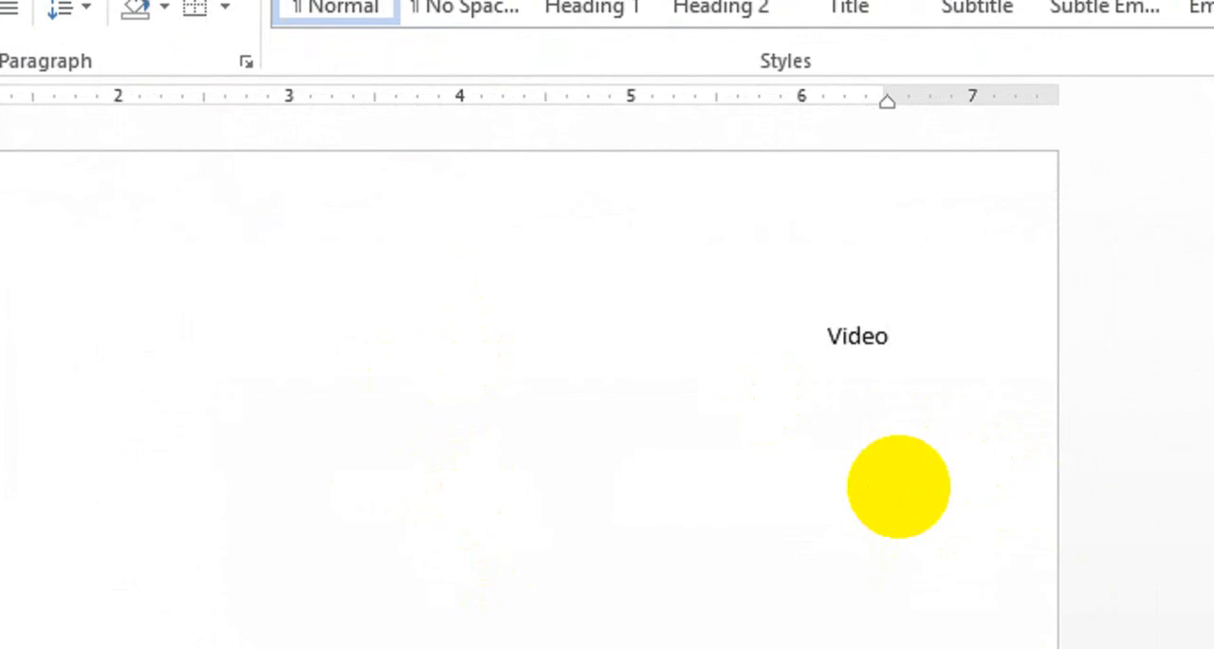
key("BackSpace")
key("BackSpace")
key("BackSpace")
key("BackSpace")
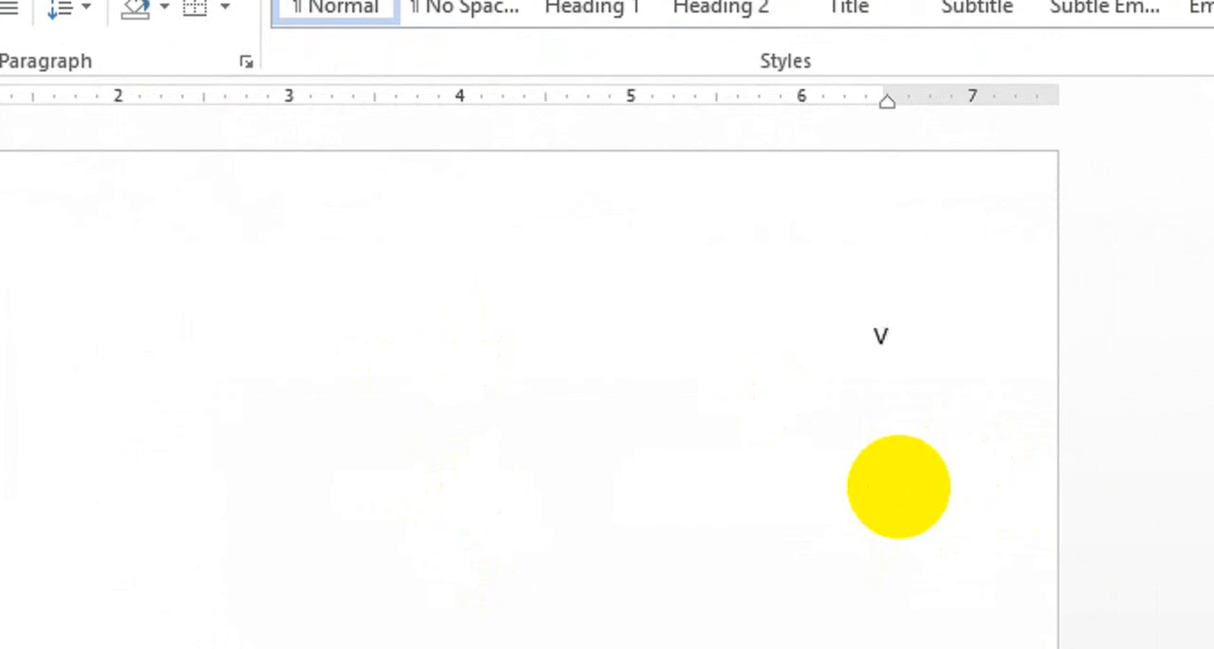
key("BackSpace")
Set the empty paragraph to centered alignment and enter six lines of random filler letters, starting with "Sadasdsadsadsadad".
left_click(90, 41)
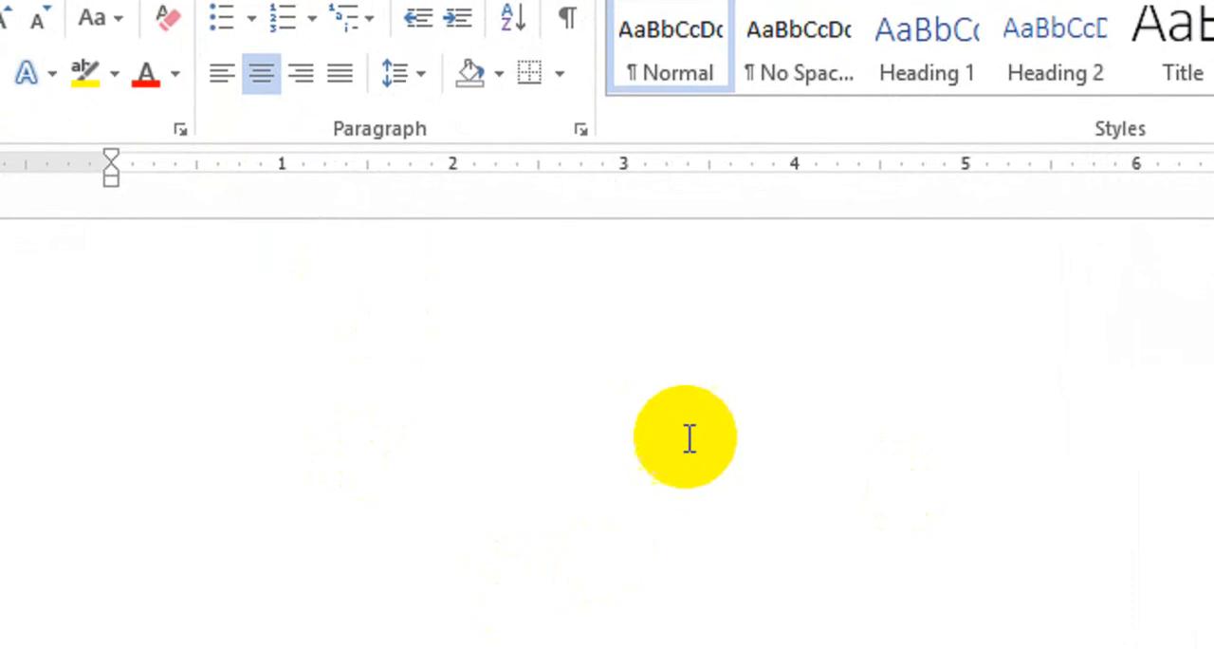
type("sadasdsadsadsadad")
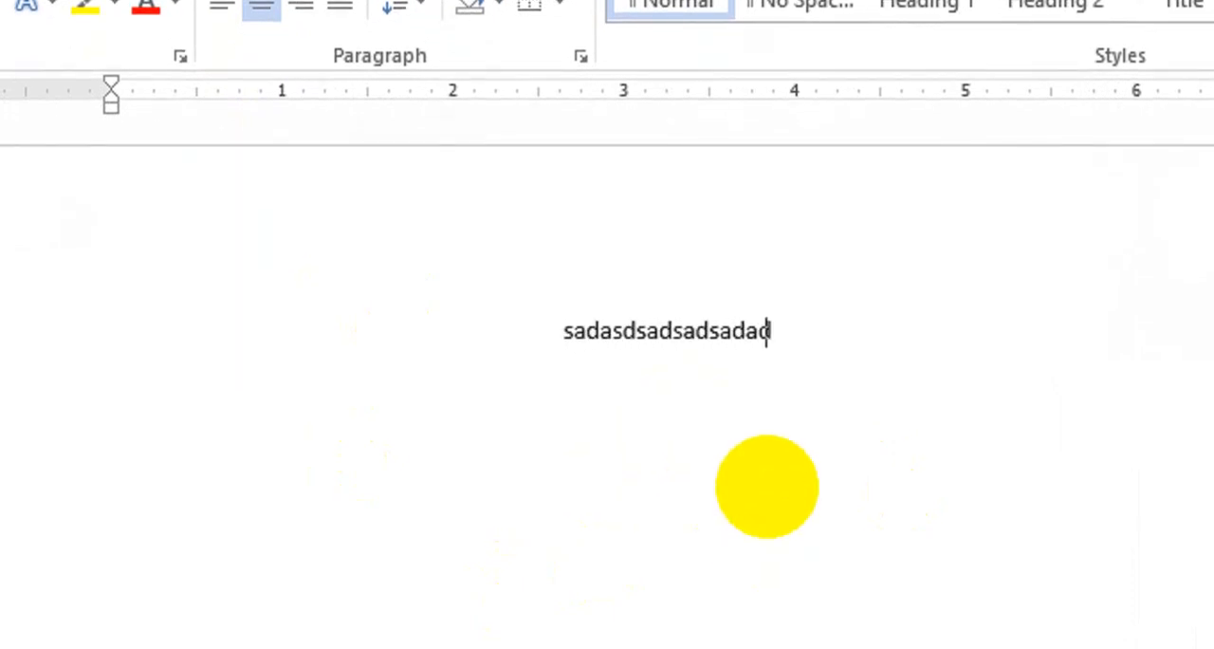
key("Return")
type("asdsadsad")
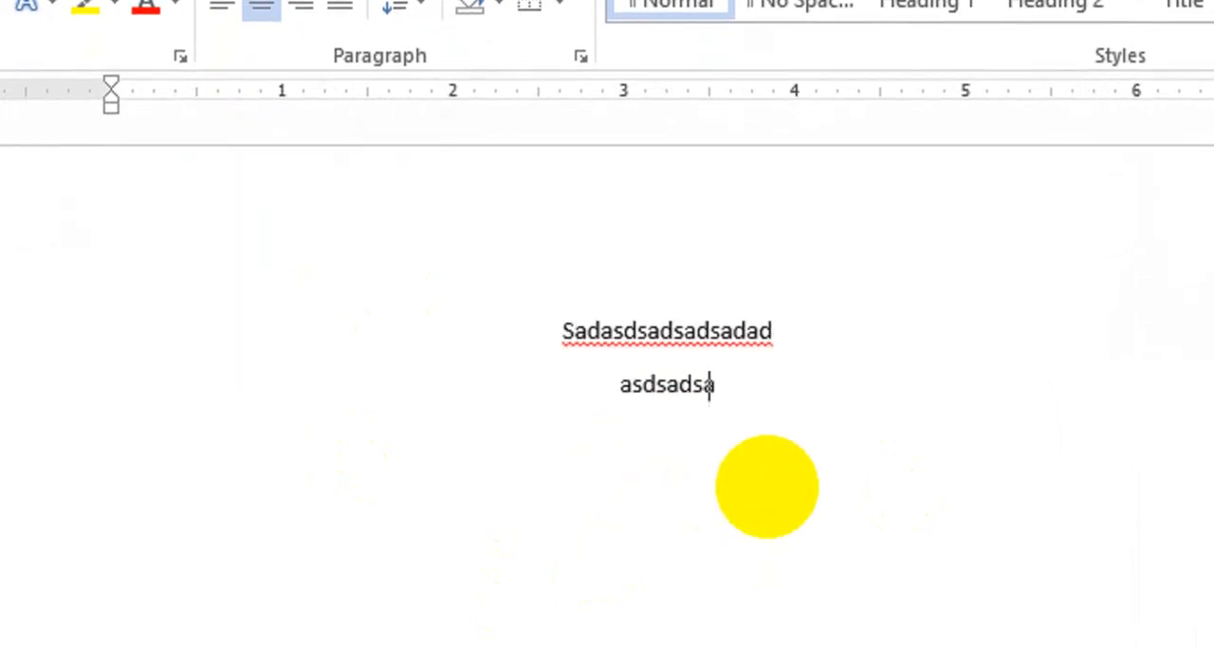
key("Return")
type("asdsadsadasdsadasdsadadasdsa")
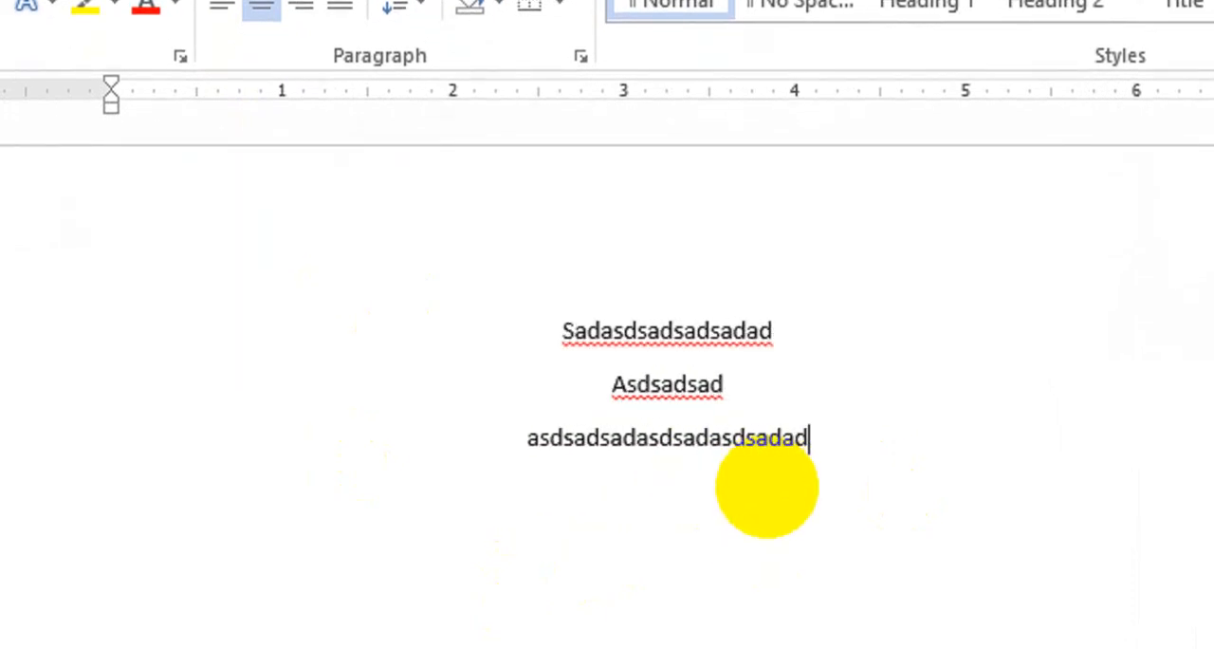
key("Return")
type("dsadsadsadsadasd")
key("Return")
type("asdsadsad")
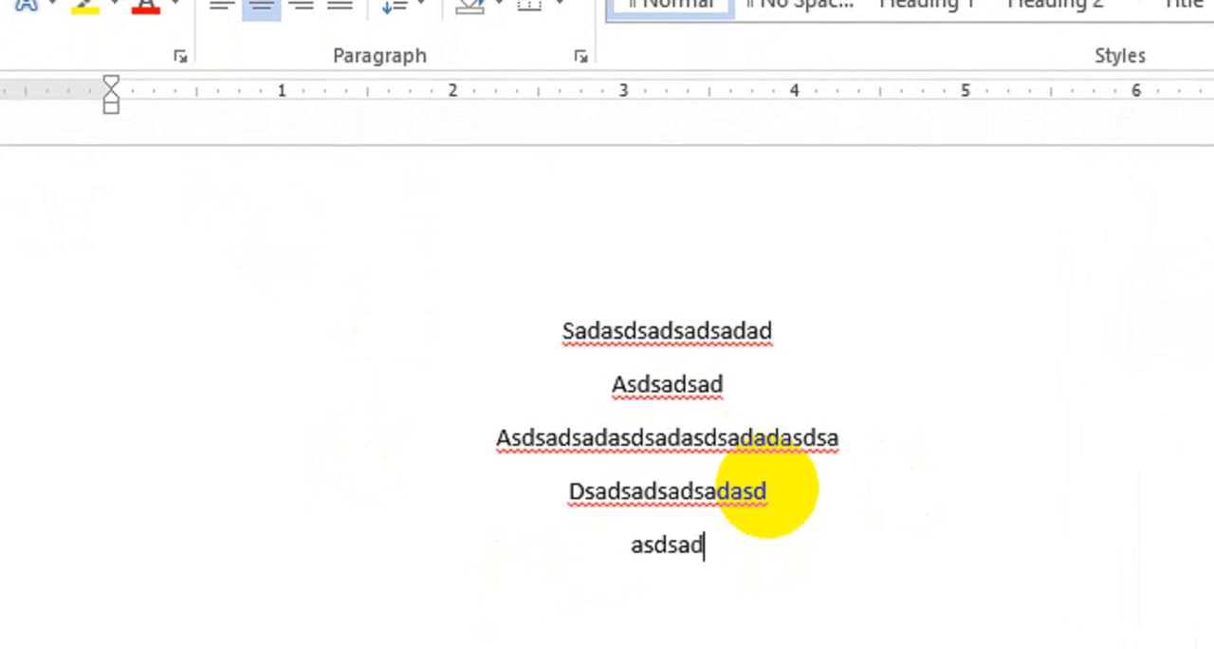
key("Return")
type("sadsadsadasdsdsd")
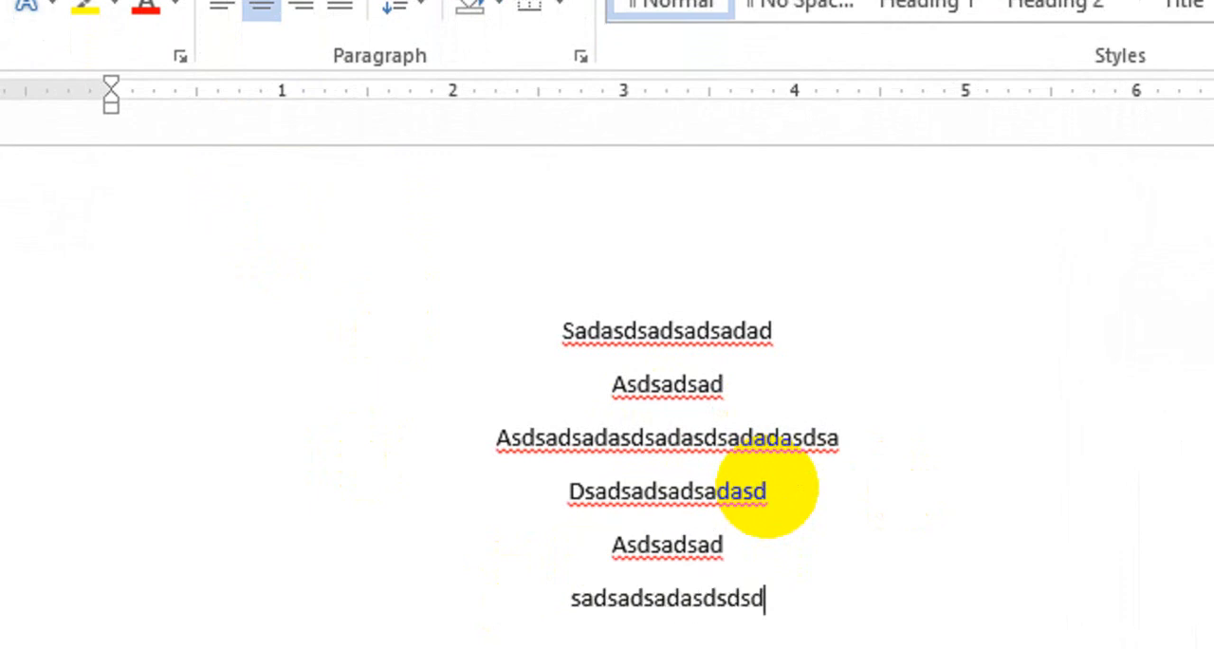
Left-align all six lines of filler text.
scroll(759, 543, "down", 2)
left_click_drag(762, 531, 578, 265)
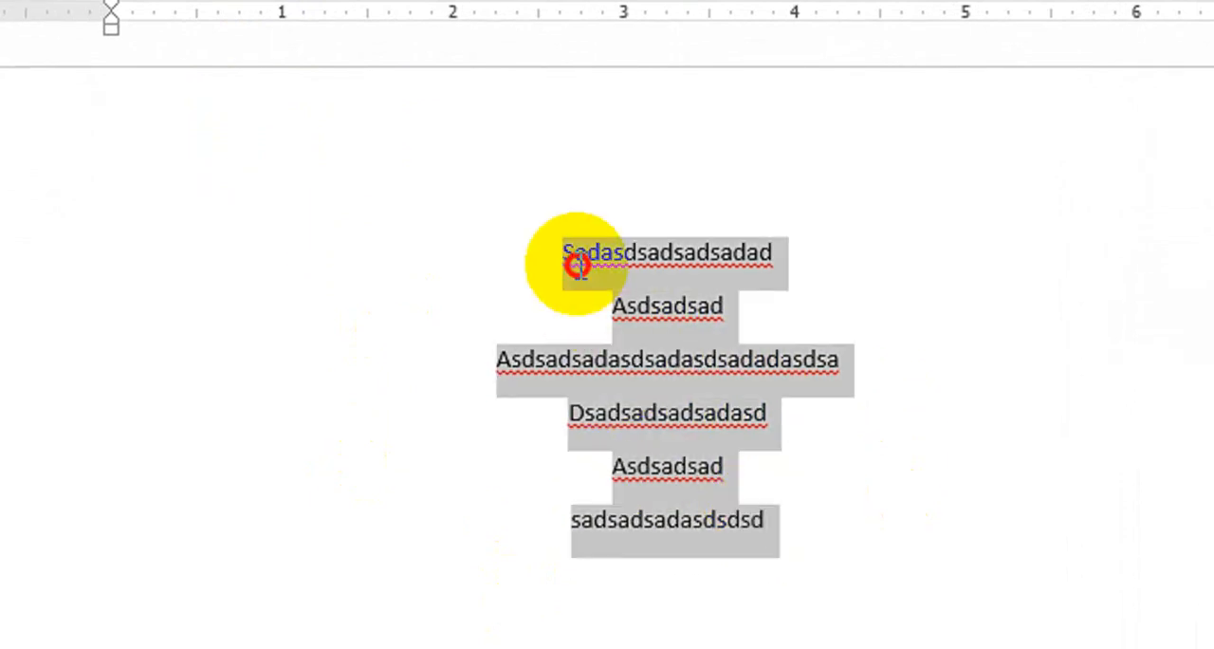
left_click(312, 135)
left_click(293, 165)
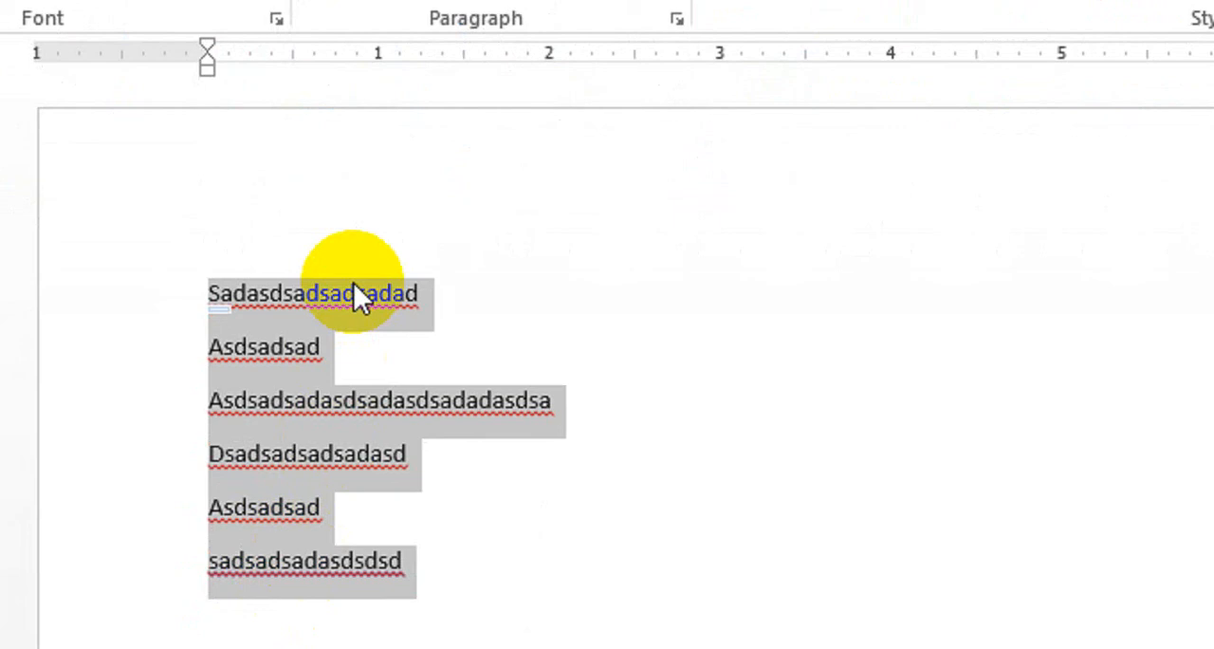
Replace the selected filler lines with sample paragraphs generated by =rand().
type("=ra")
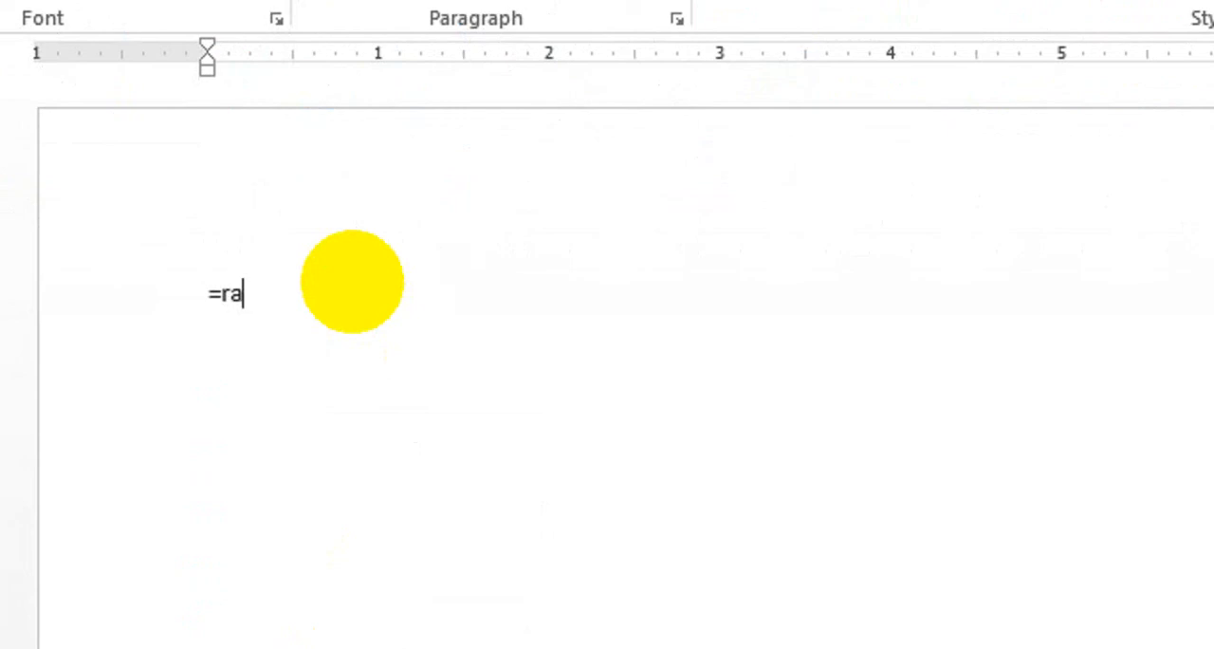
type("nd()")
key("Return")
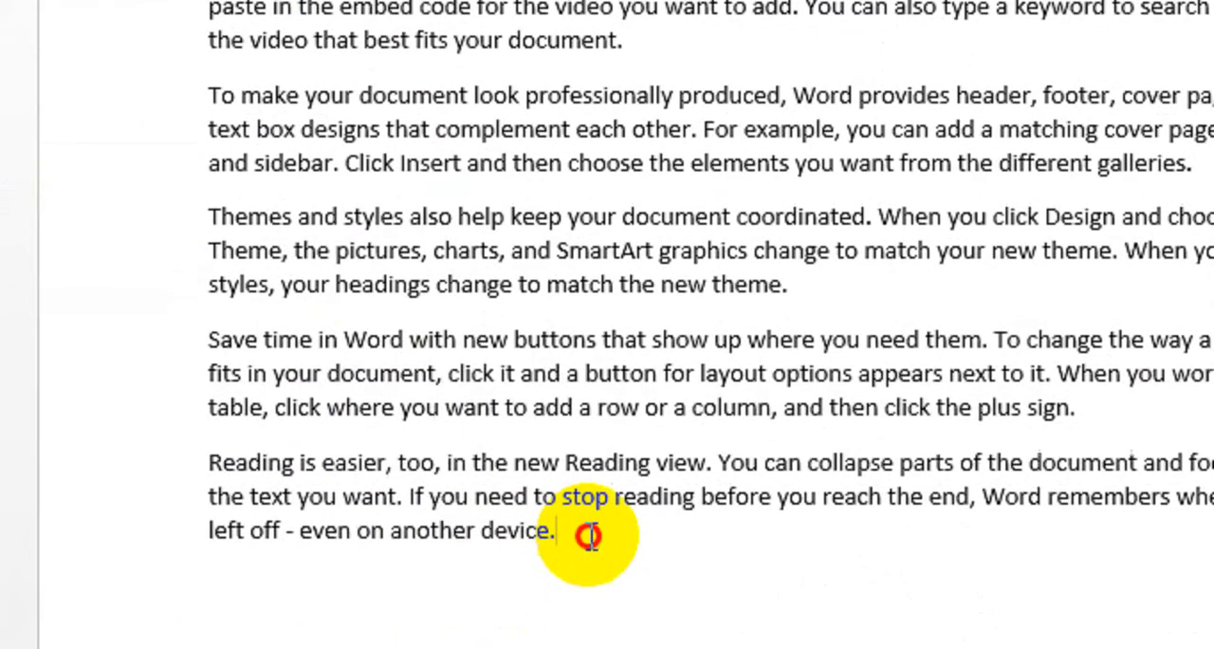
Delete the last two sample paragraphs, from "Save time in Word" to the end of the text.
left_click_drag(586, 534, 308, 356)
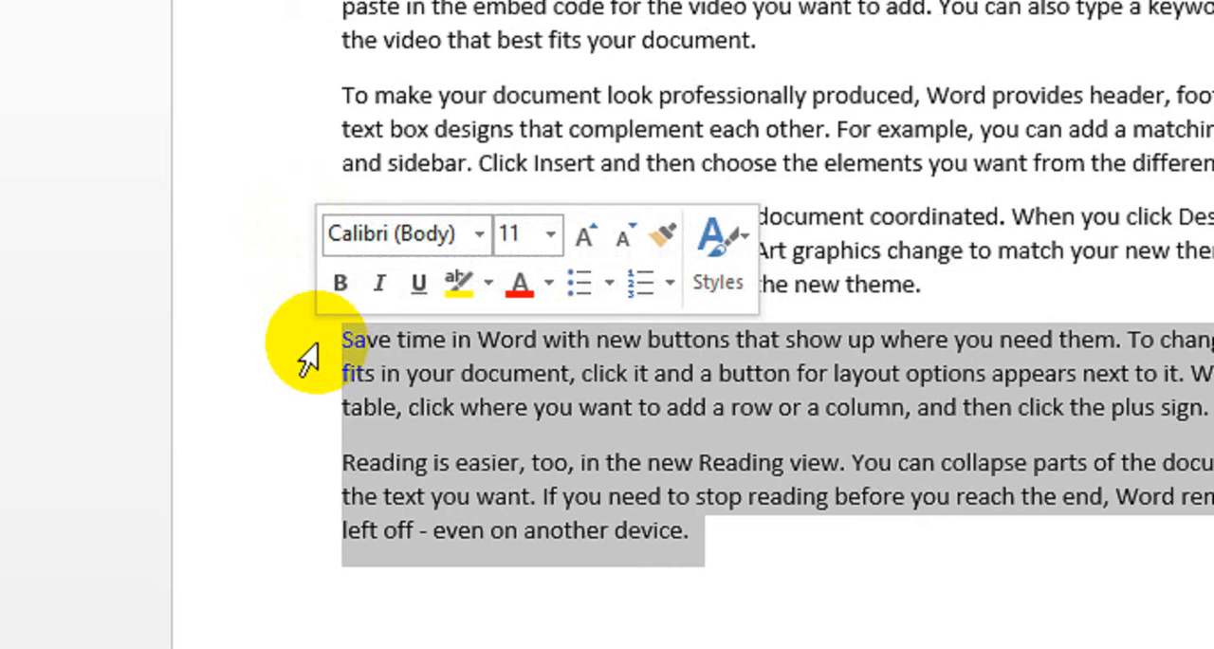
key("BackSpace")
key("BackSpace")
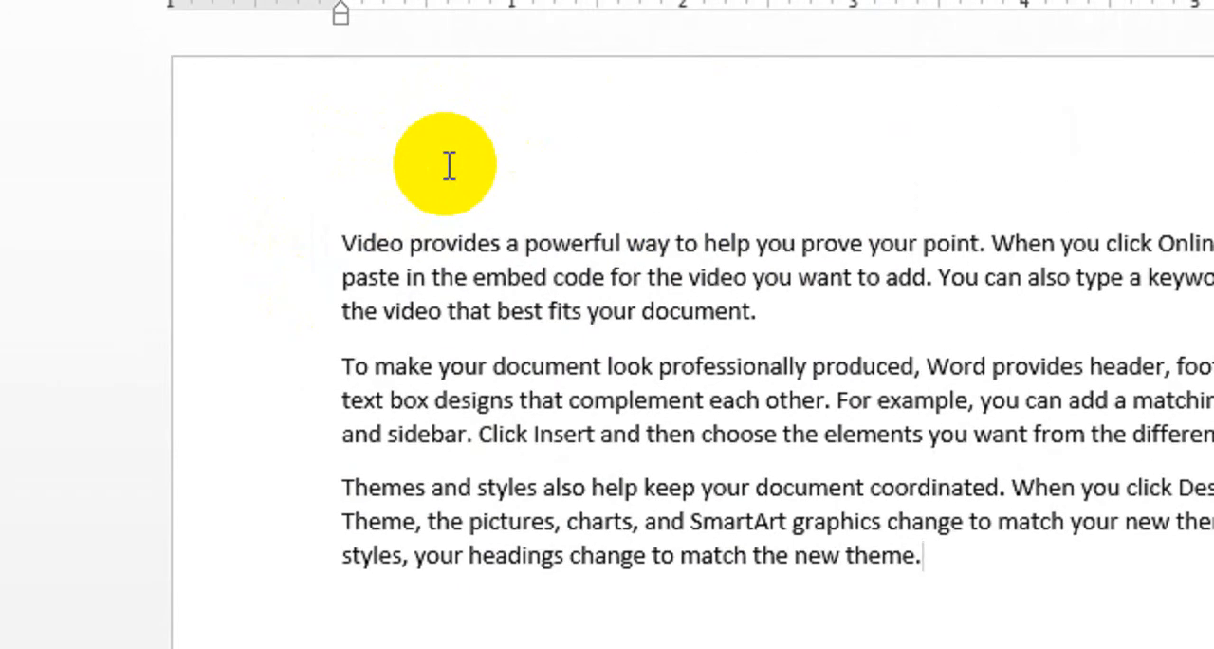
Insert two empty paragraphs above the "Video provides" paragraph and place the cursor in the first one.
left_click(344, 241)
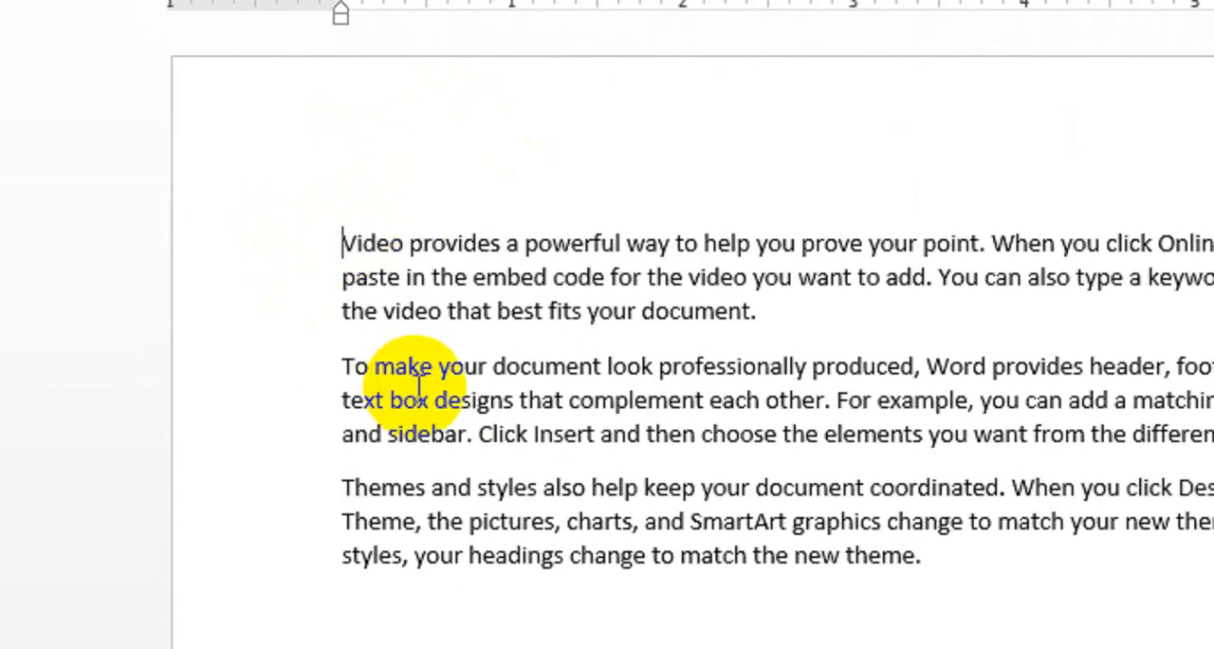
key("Return")
key("Return")
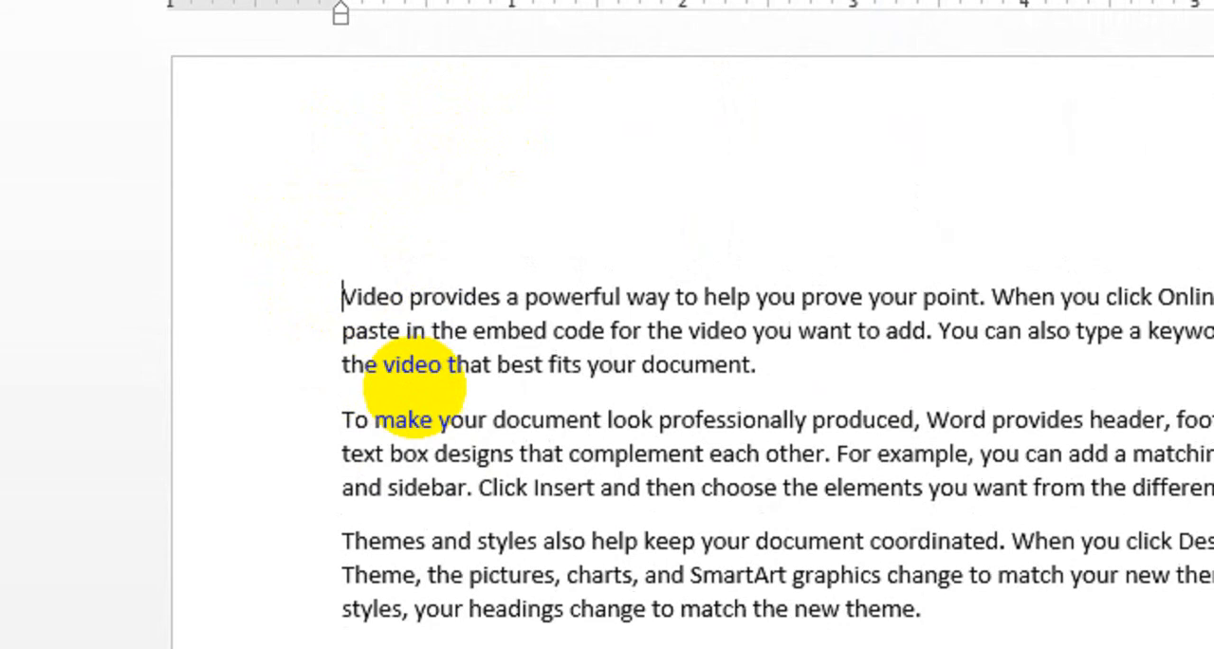
key("Up")
key("Up")
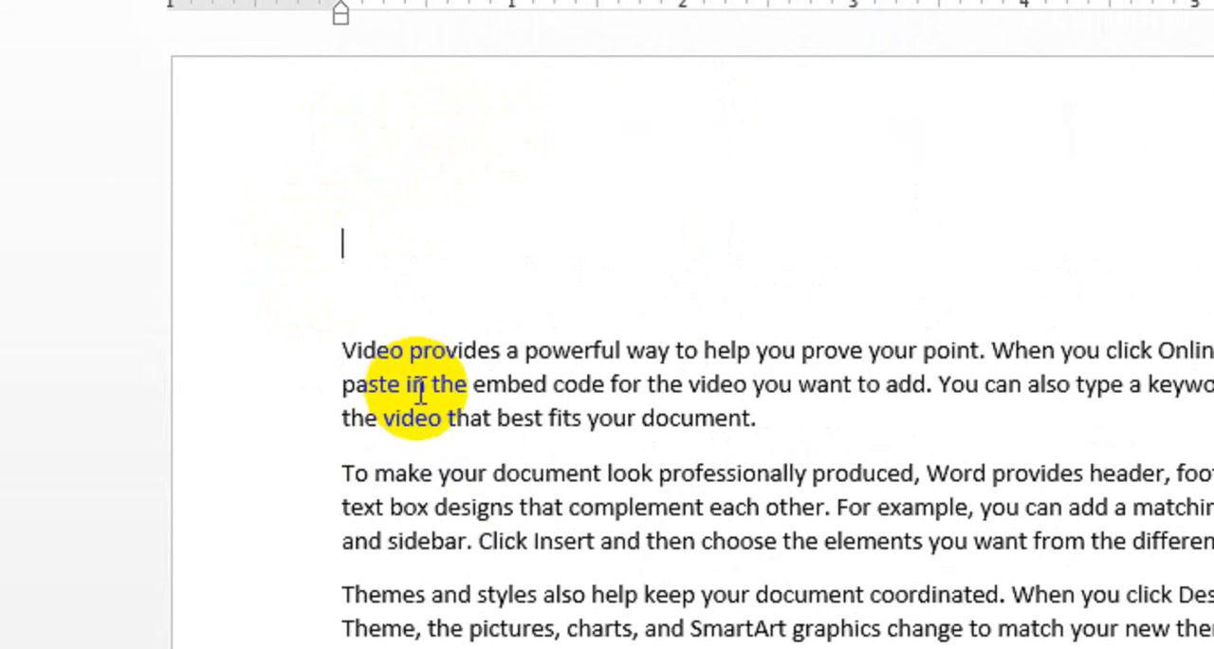
Enter the letter's recipient above the body text as "To" and "The Management" on separate lines.
type("To")
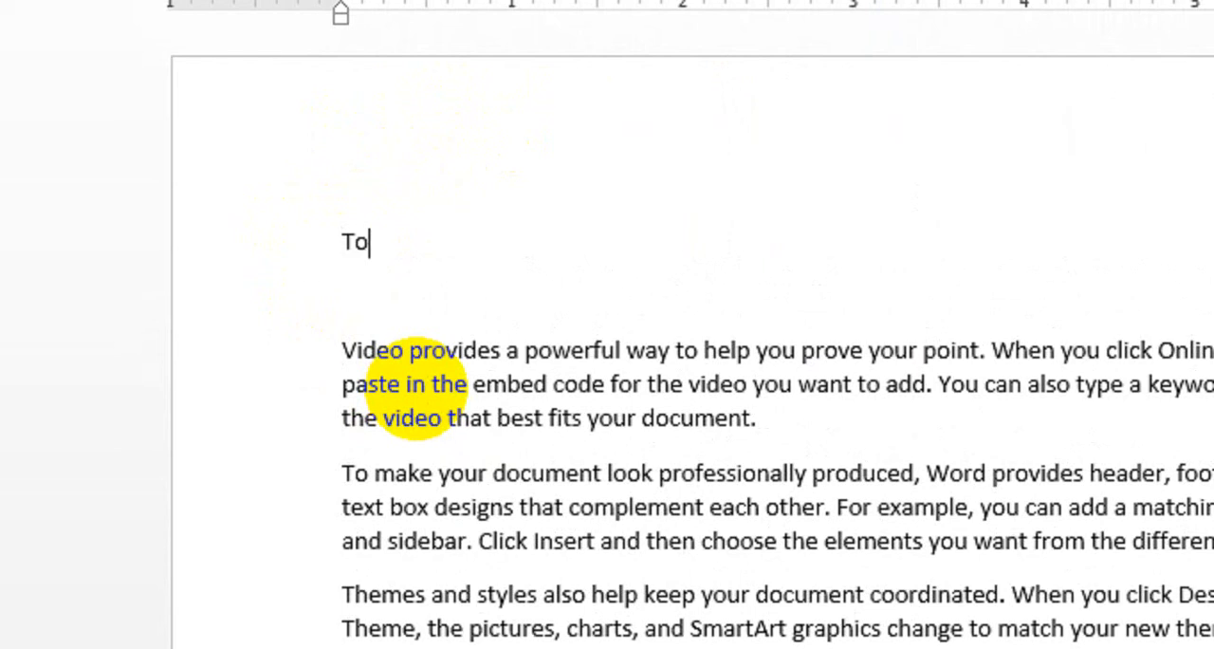
key("Return")
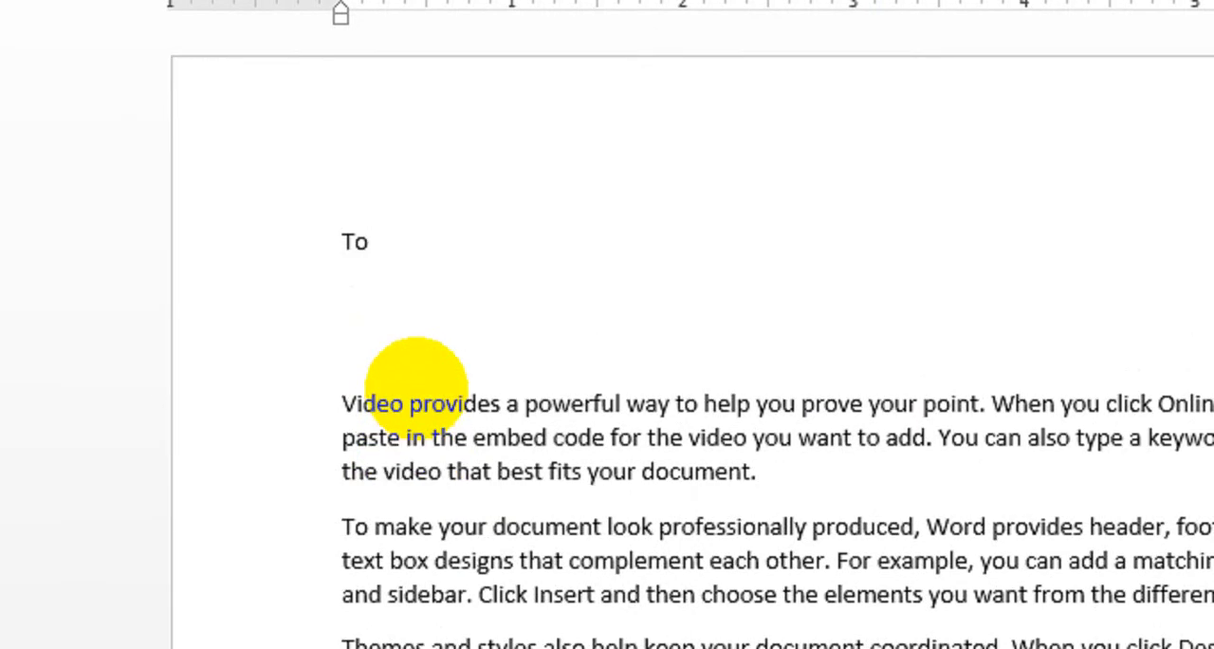
type("THe Manag")
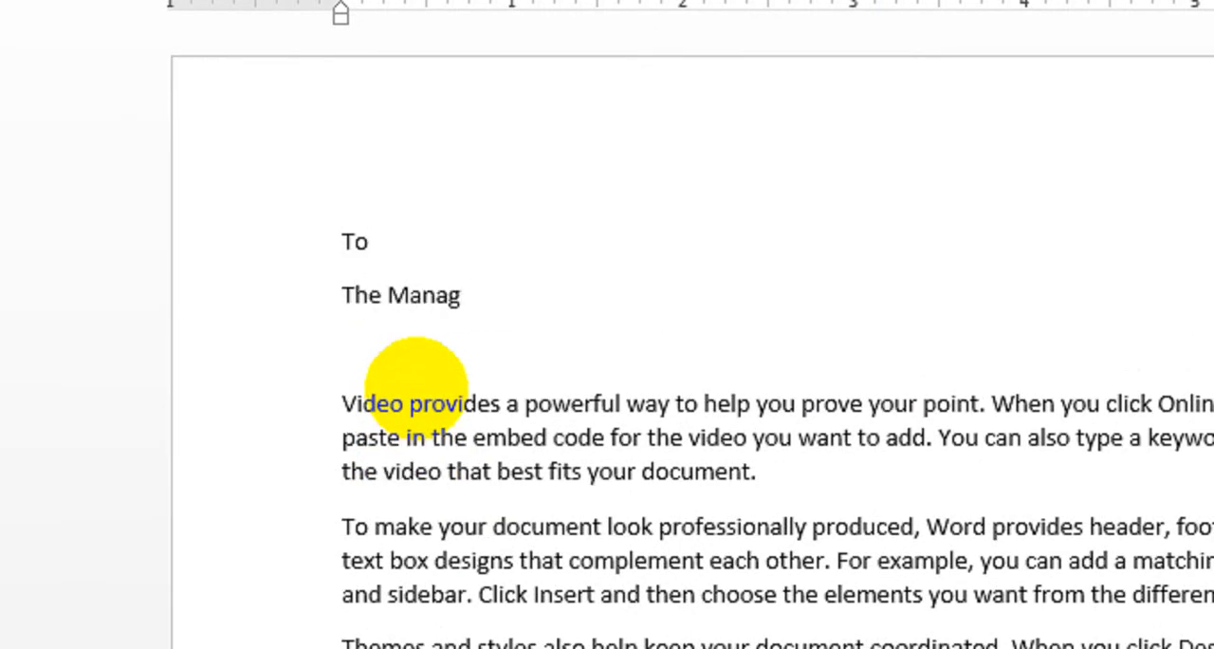
type("ement")
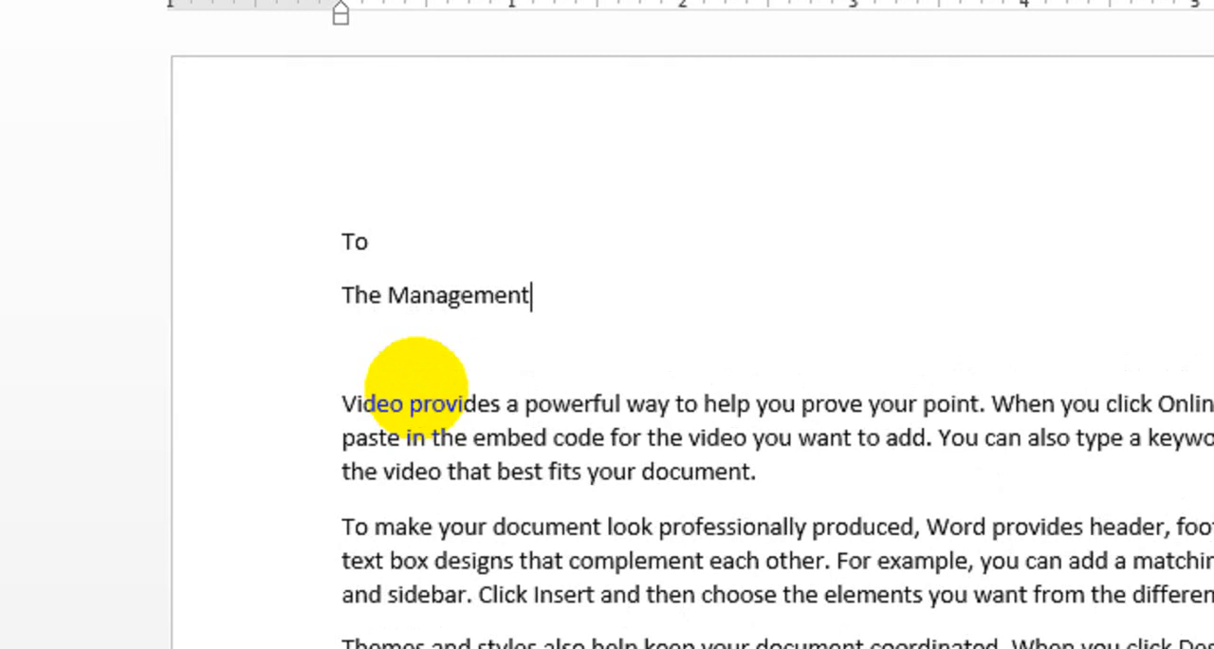
Leave a blank line below "The Management" and add the salutation "Dear Sir".
key("Return")
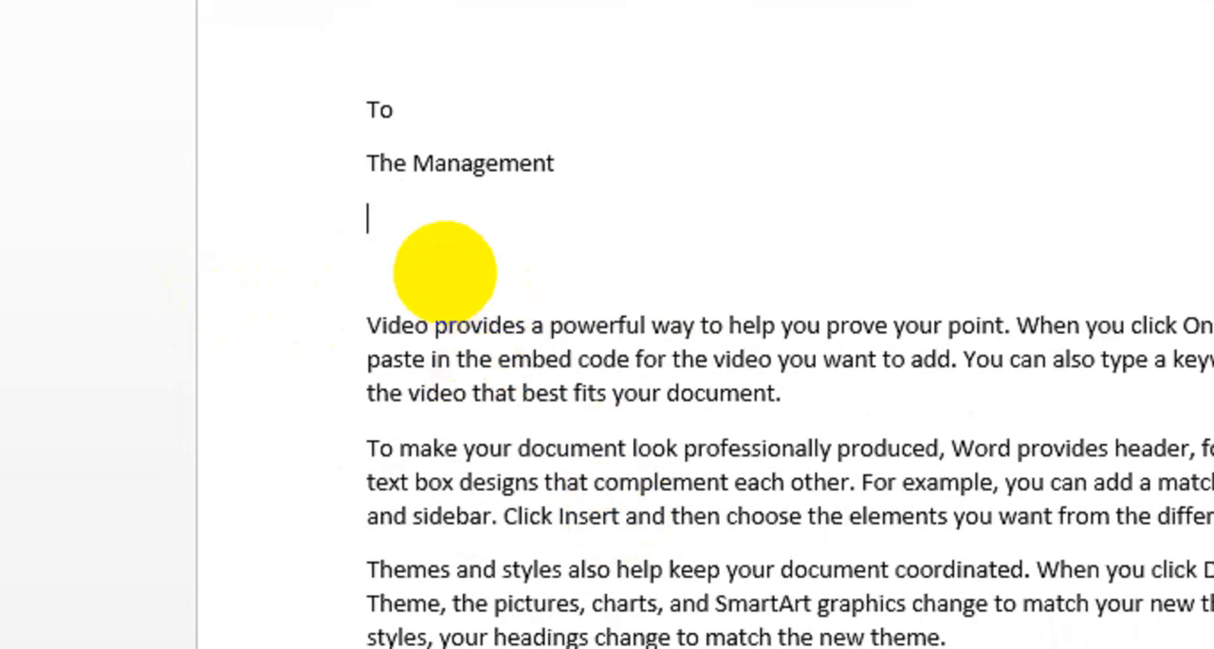
key("Return")
type("Dear Sir")
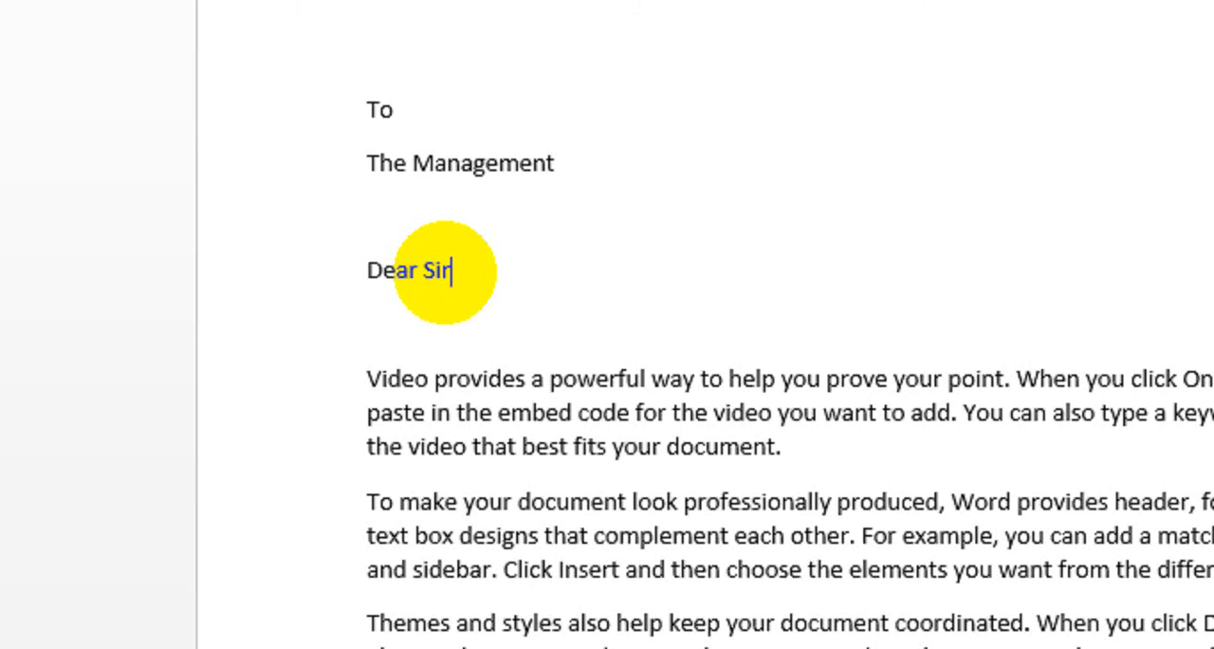
Start a new paragraph below the "Themes and styles" paragraph for the letter's closing.
scroll(480, 483, "down", 3)
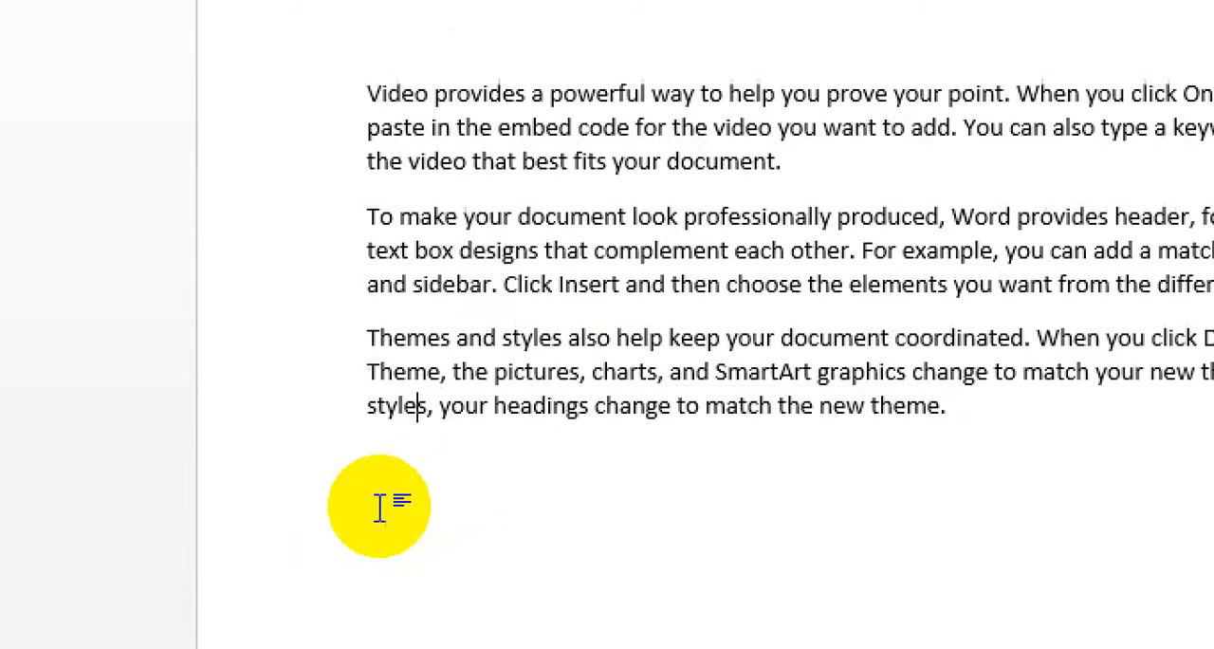
left_click(1009, 423)
key("Return")
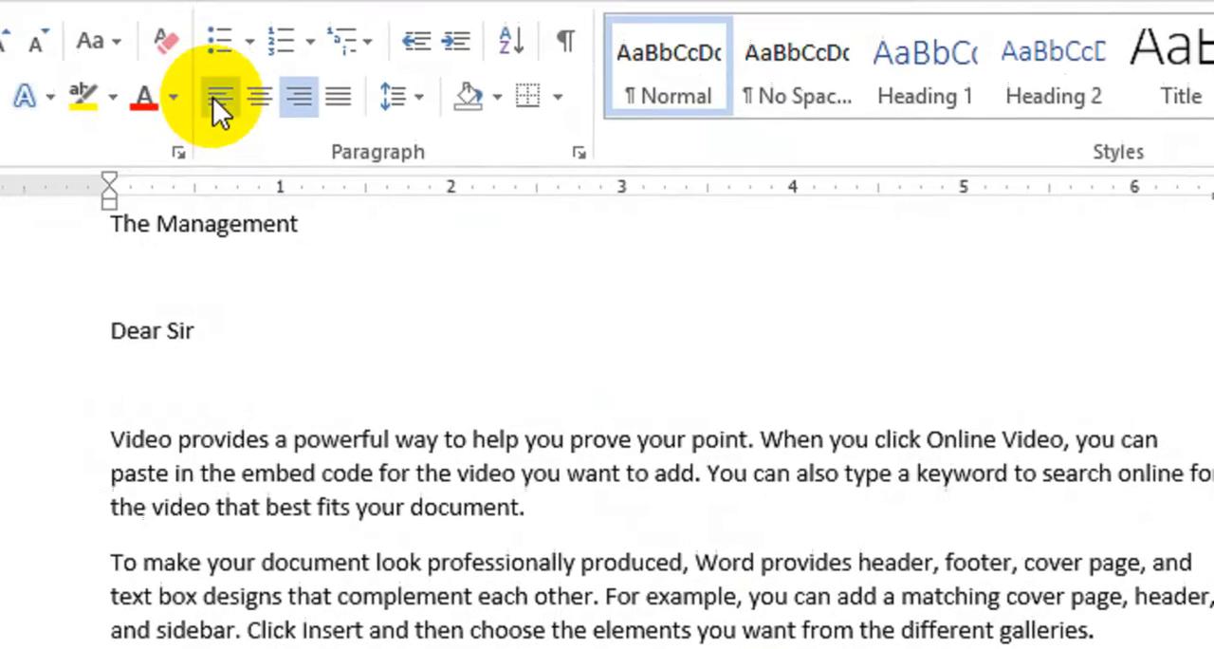
left_click(217, 99)
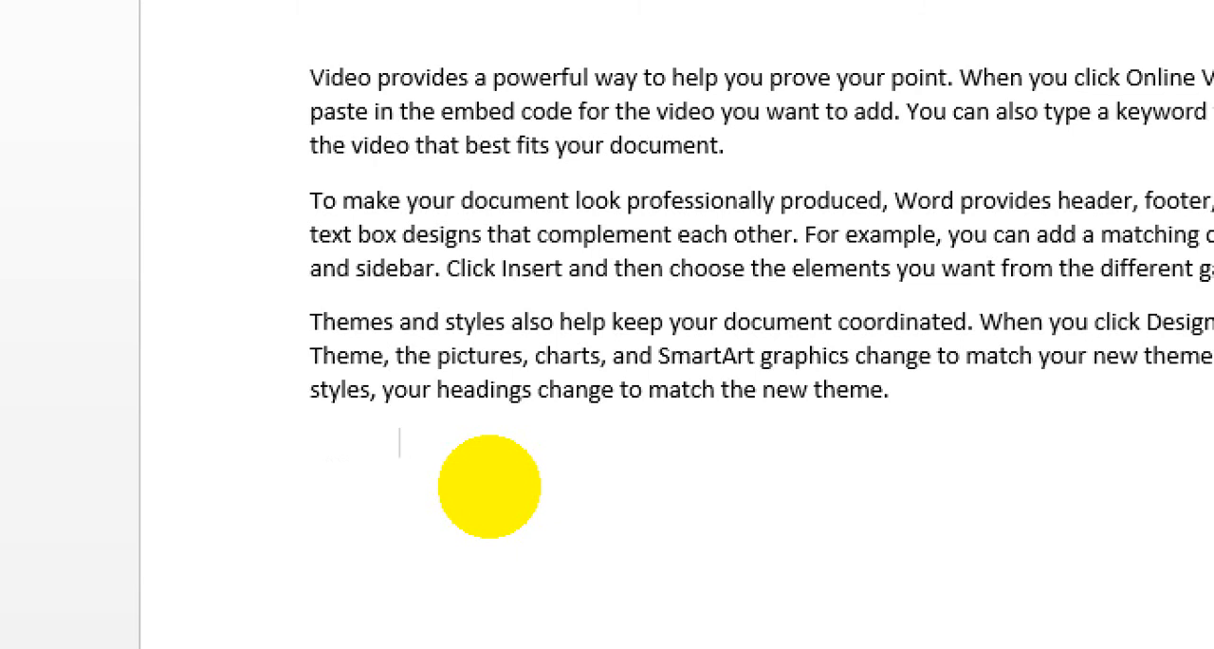
key("BackSpace")
key("BackSpace")
key("BackSpace")
key("BackSpace")
key("BackSpace")
key("BackSpace")
key("BackSpace")
key("BackSpace")
key("BackSpace")
key("BackSpace")
key("BackSpace")
key("BackSpace")
key("BackSpace")
key("BackSpace")
key("BackSpace")
key("Tab")
key("Tab")
key("Tab")
key("Tab")
Indent the new line below the body text by three tab stops and enter "Thank you".
key("Tab")
key("Tab")
key("BackSpace")
key("BackSpace")
key("BackSpace")
key("BackSpace")
key("BackSpace")
key("BackSpace")
key("BackSpace")
key("BackSpace")
key("BackSpace")
key("Tab")
key("Tab")
key("Tab")
type("Thank you")
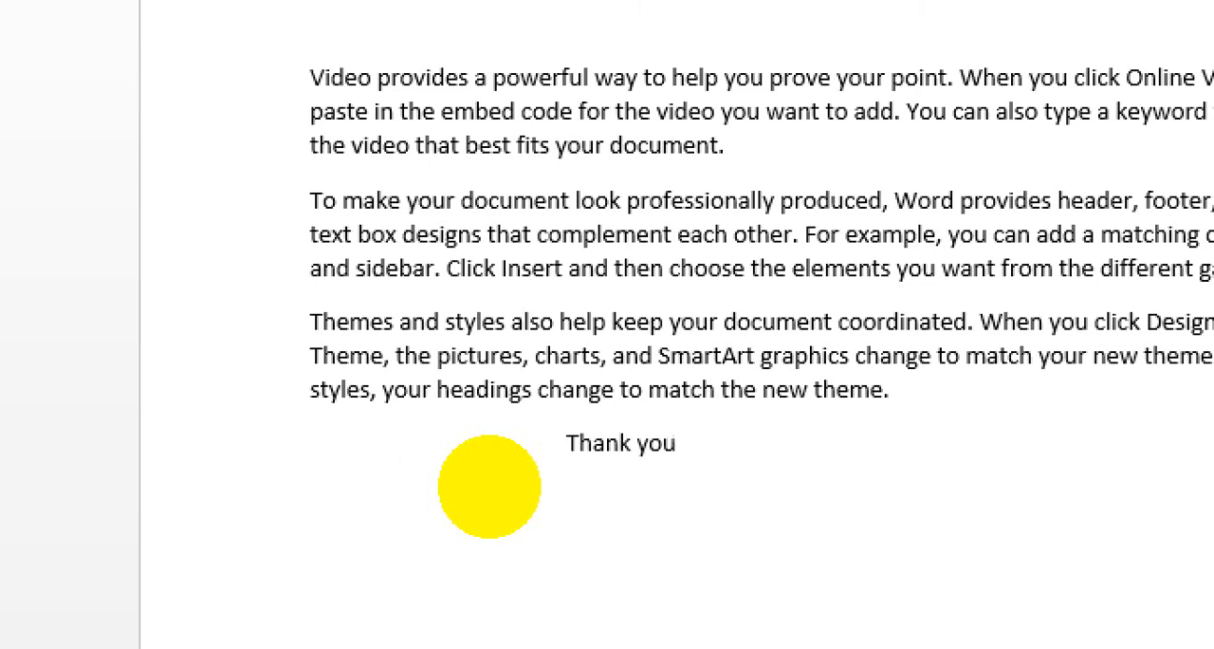
Add a right-aligned line below "Thank you" reading "Your's Obediently".
key("Return")
scroll(491, 559, "down", 2)
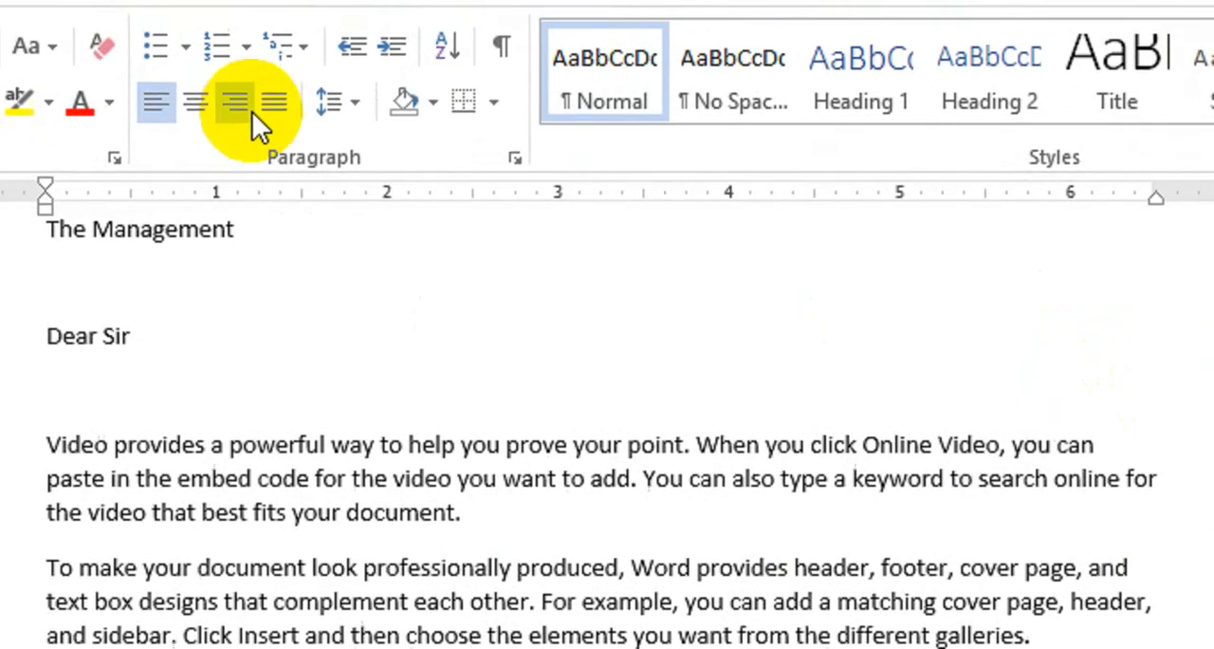
left_click(296, 156)
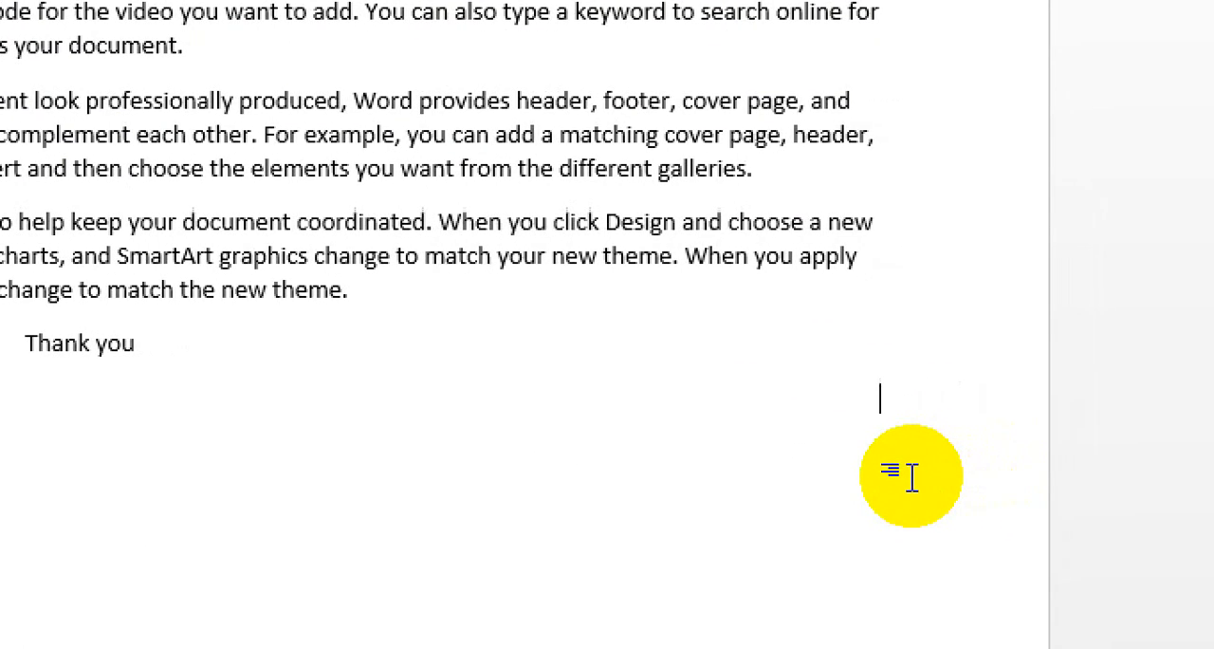
type("You ")
type("r")
type("'")
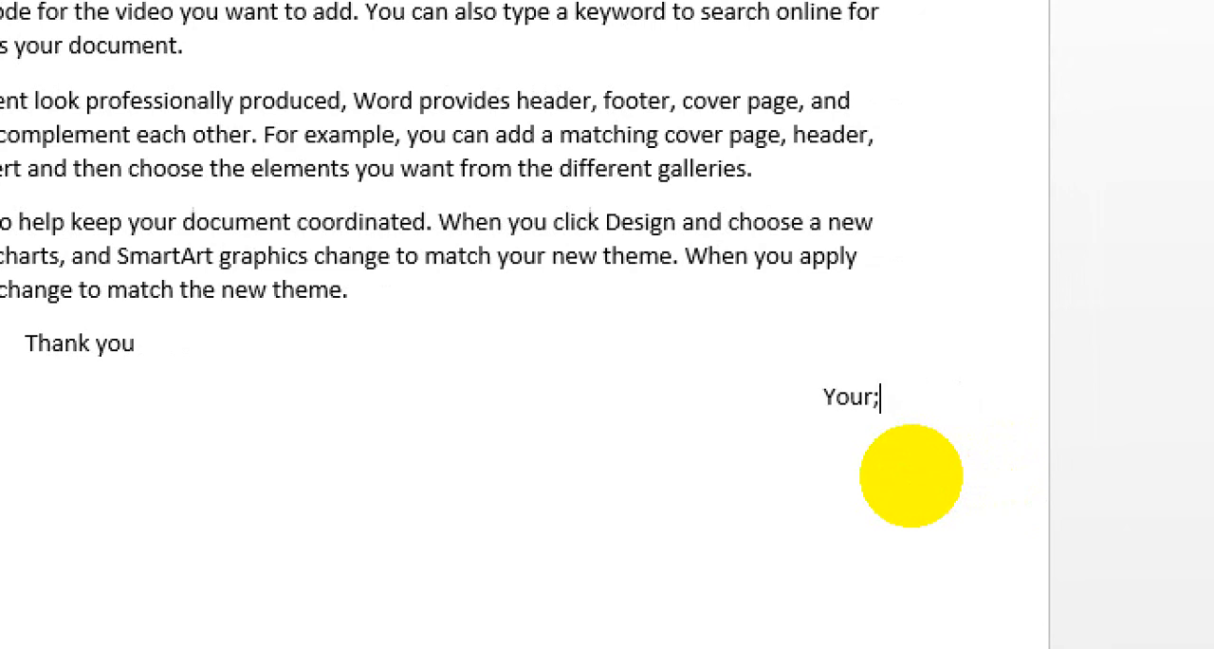
type("s ")
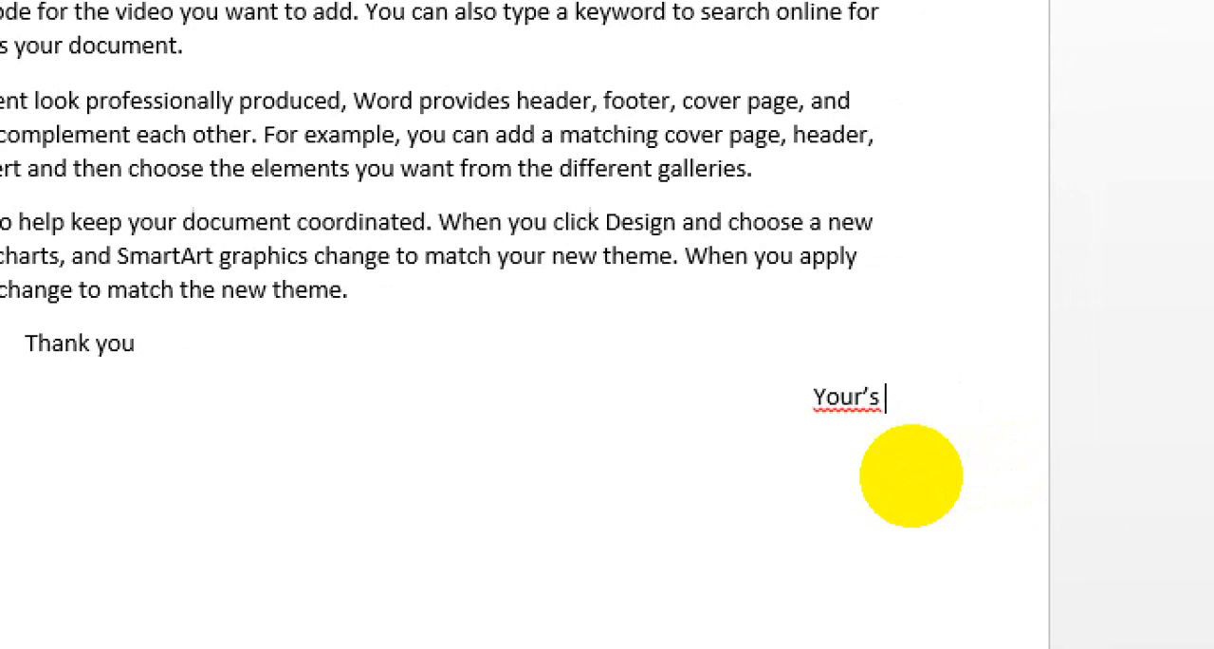
type("Obedien")
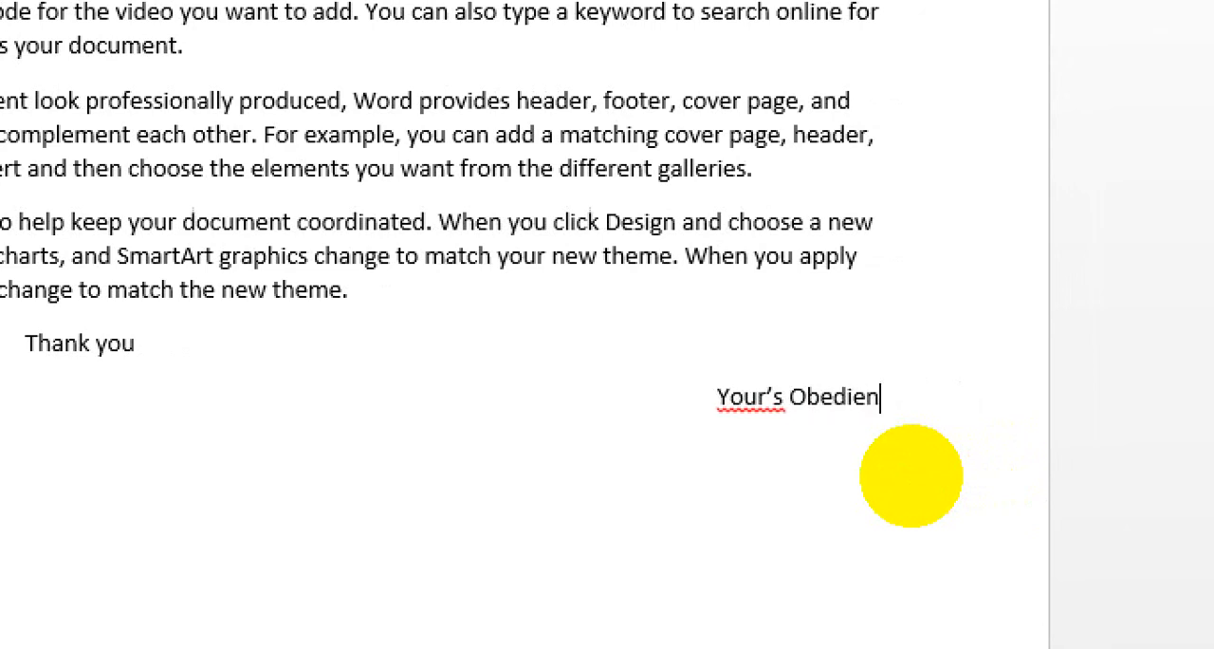
type("tly")
Add the signature "X.Y.Z" on a new right-aligned line below the closing phrase.
key("Return")
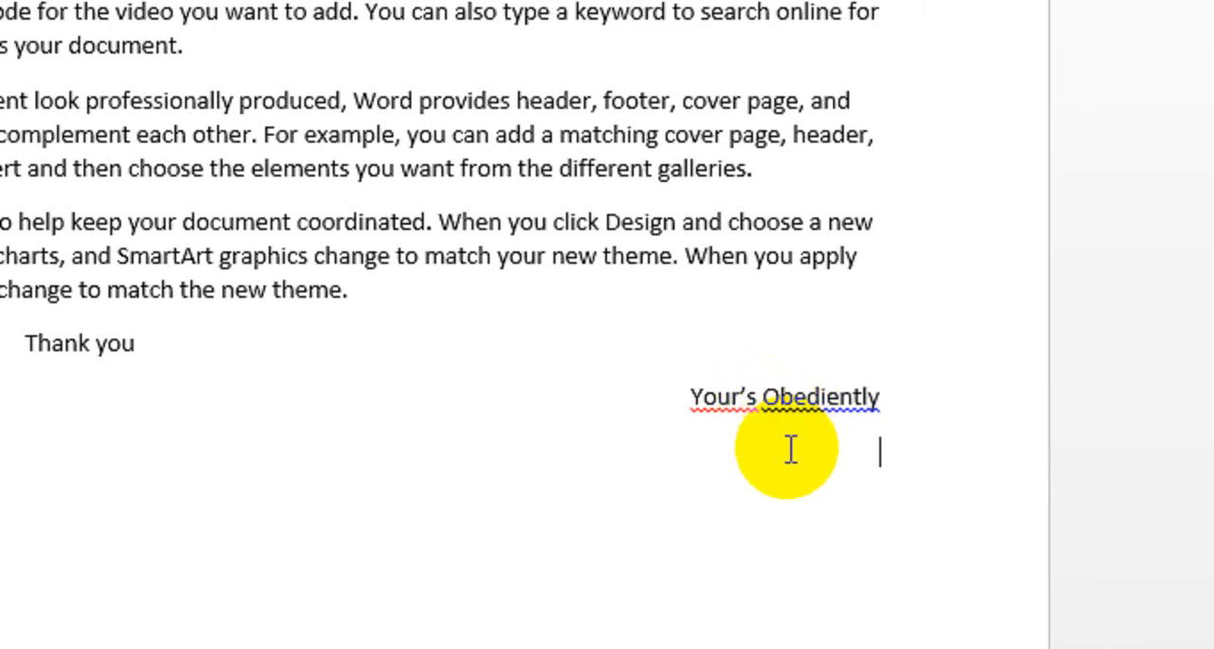
type("X.Y.Z")
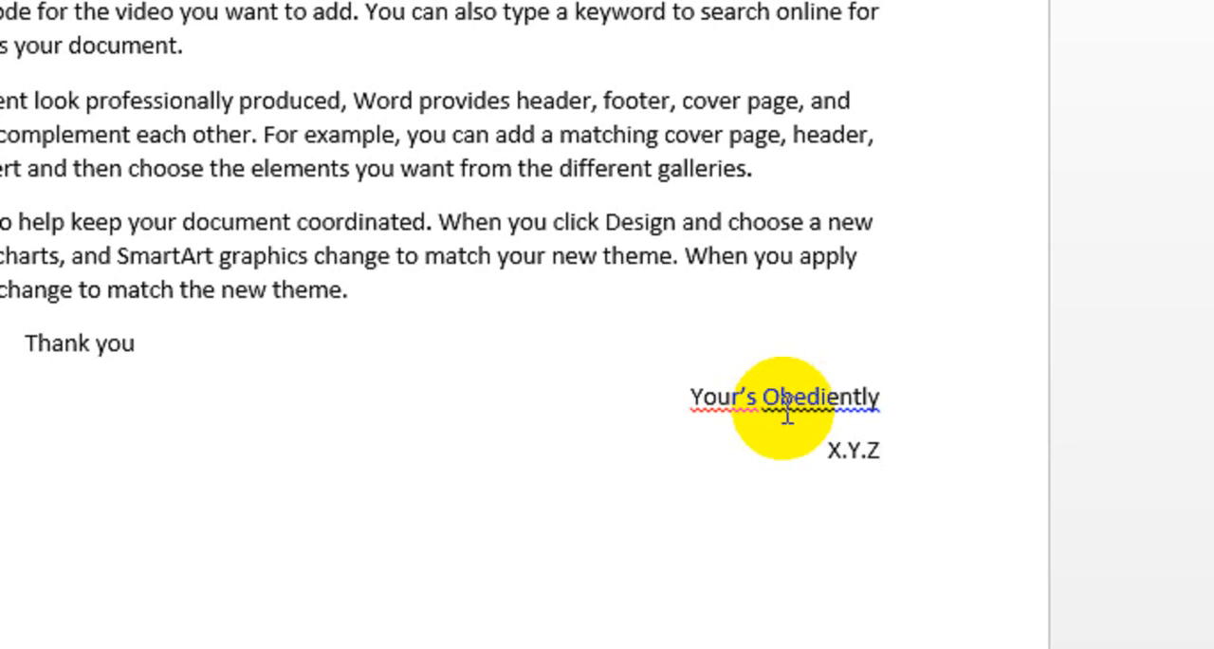
Correct the flagged closing words to "obediently" and "Yours" using the suggested replacements.
right_click(853, 398)
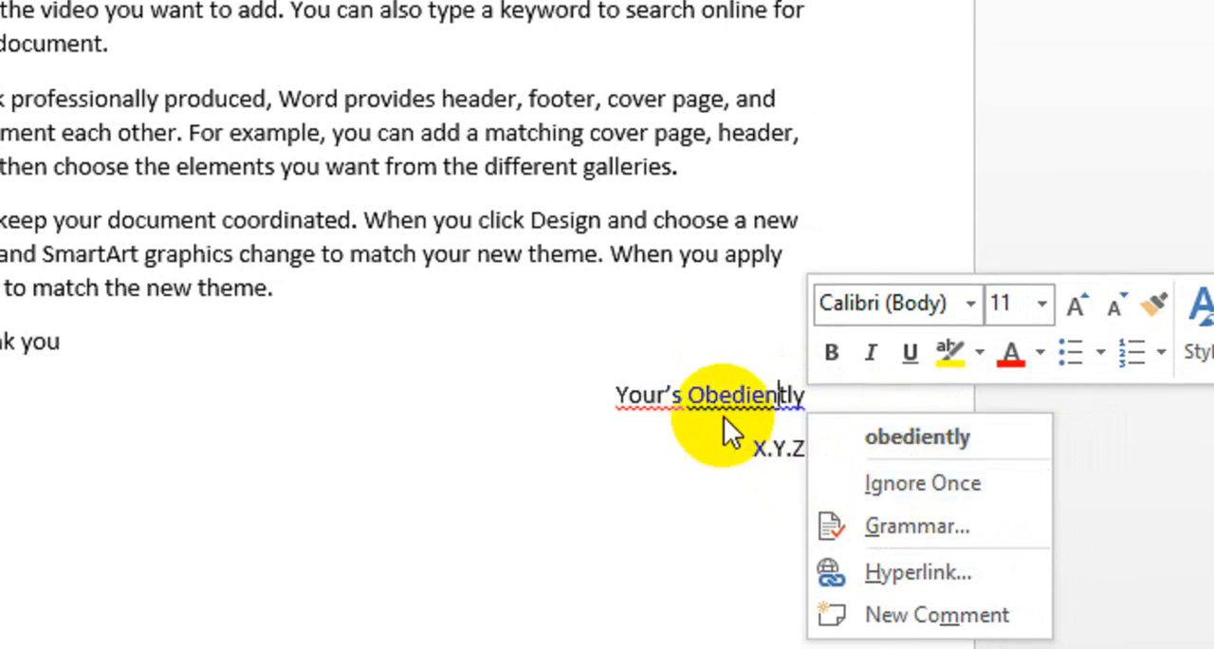
left_click(881, 439)
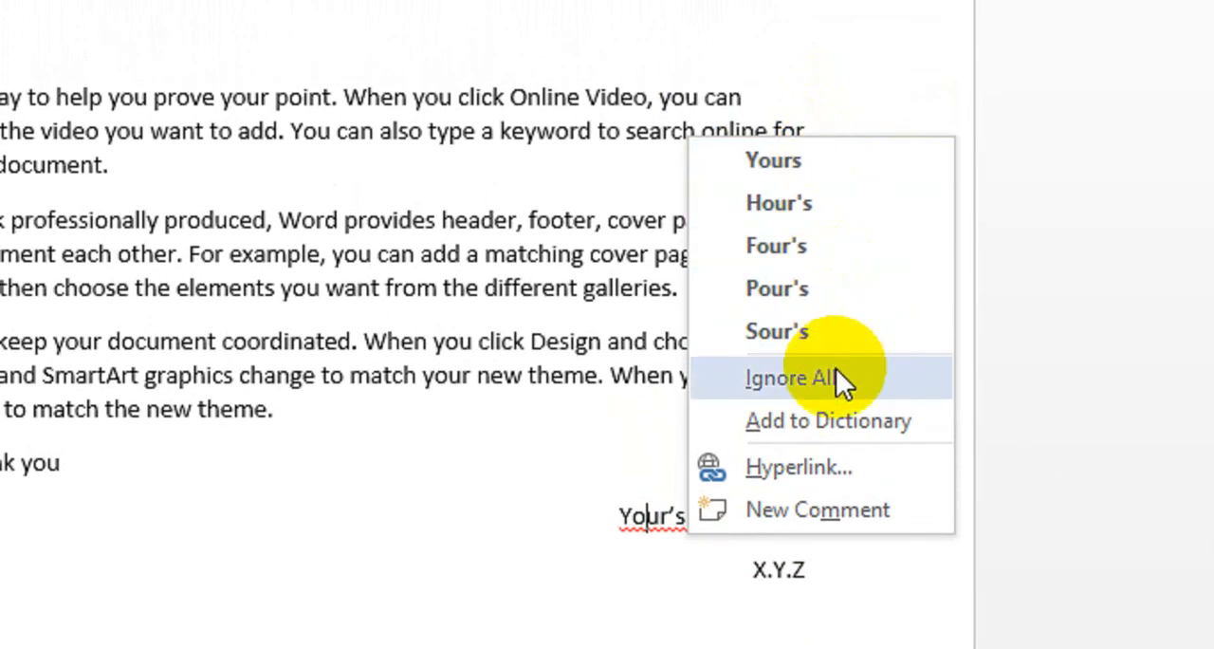
left_click(835, 167)
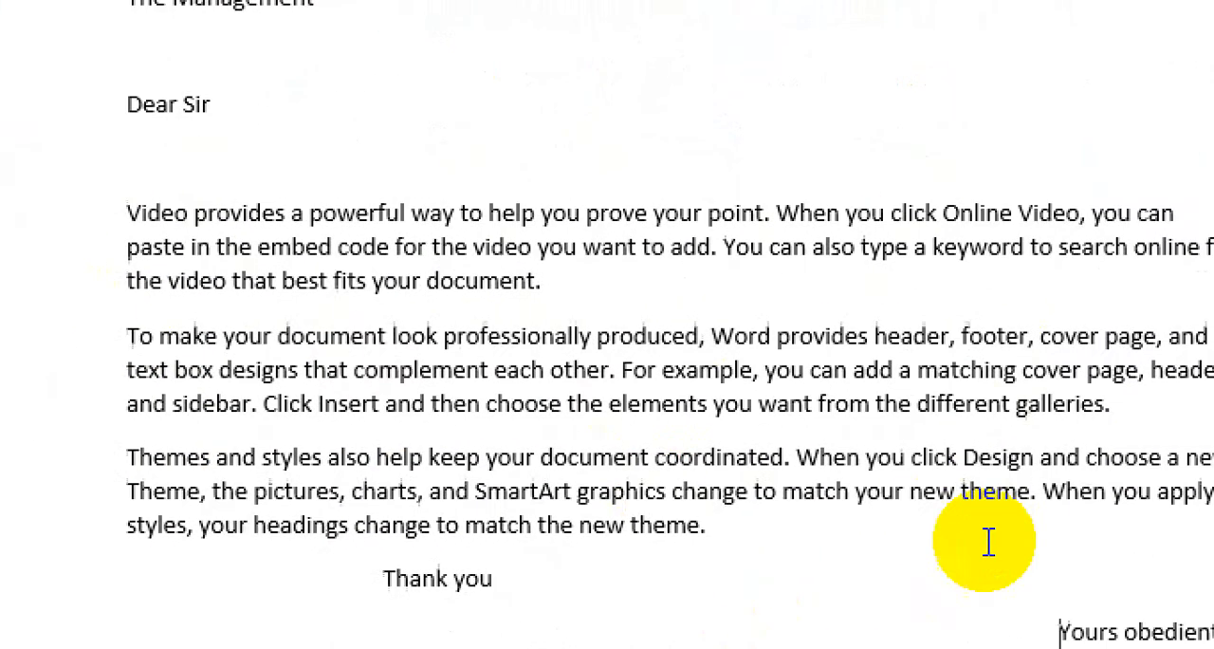
Justify the three body paragraphs from "Video provides" to "match the new theme" and clear the selection.
left_click_drag(707, 525, 118, 331)
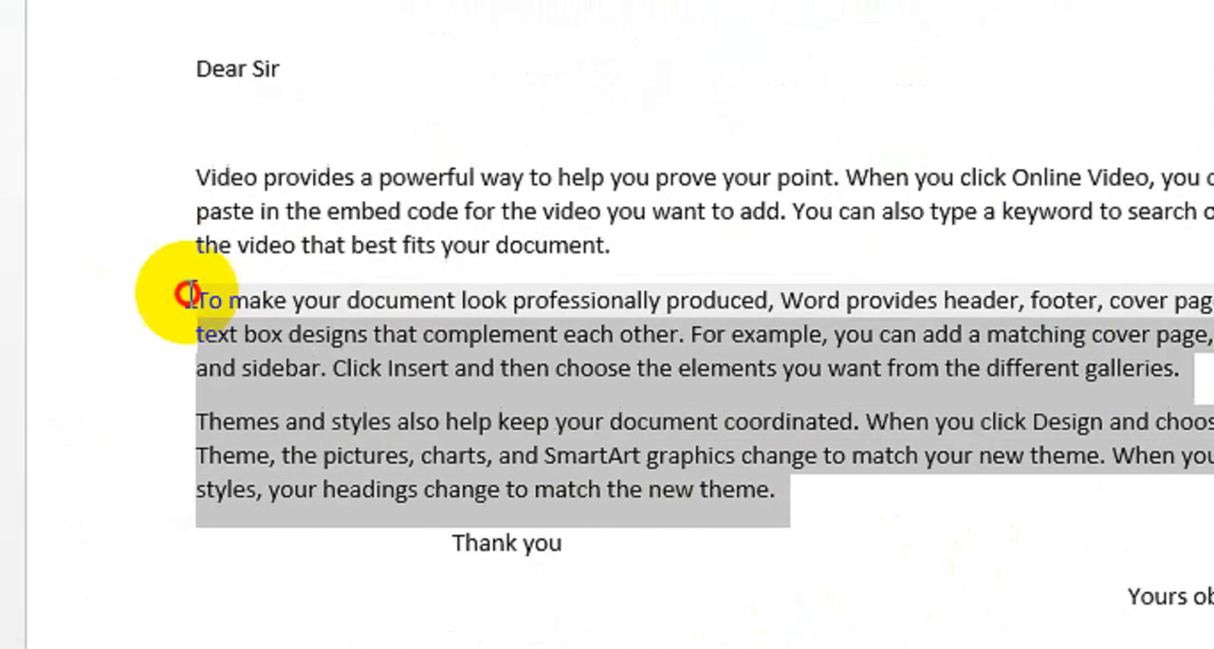
left_click_drag(187, 295, 194, 194)
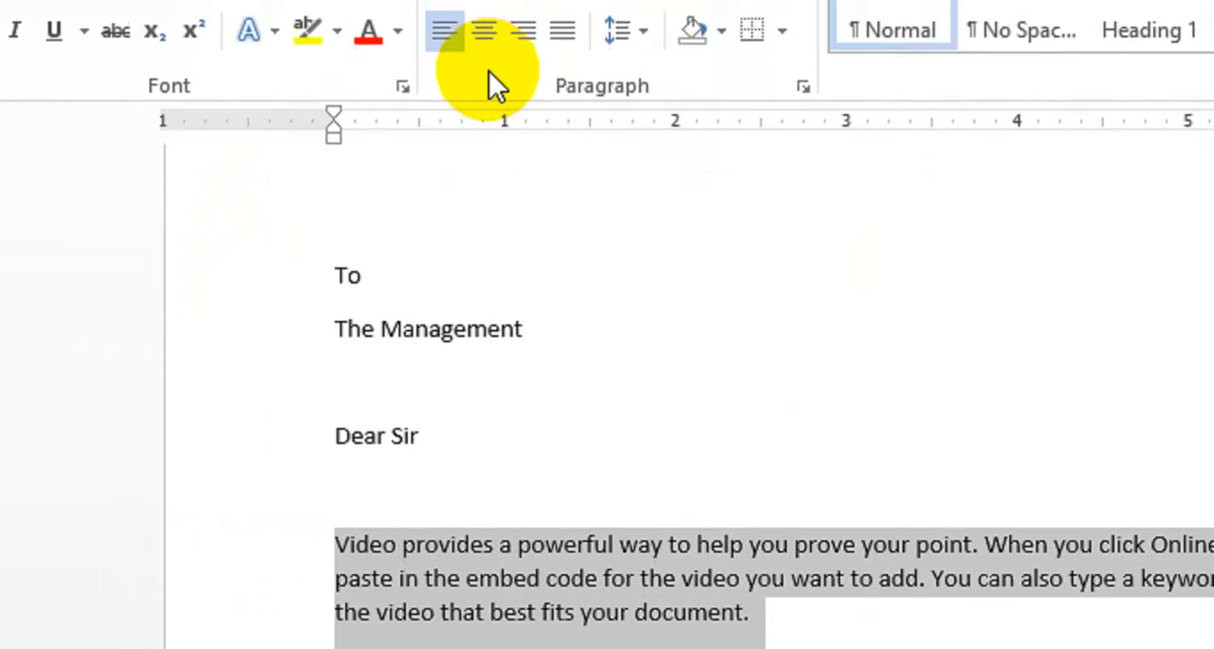
left_click(563, 30)
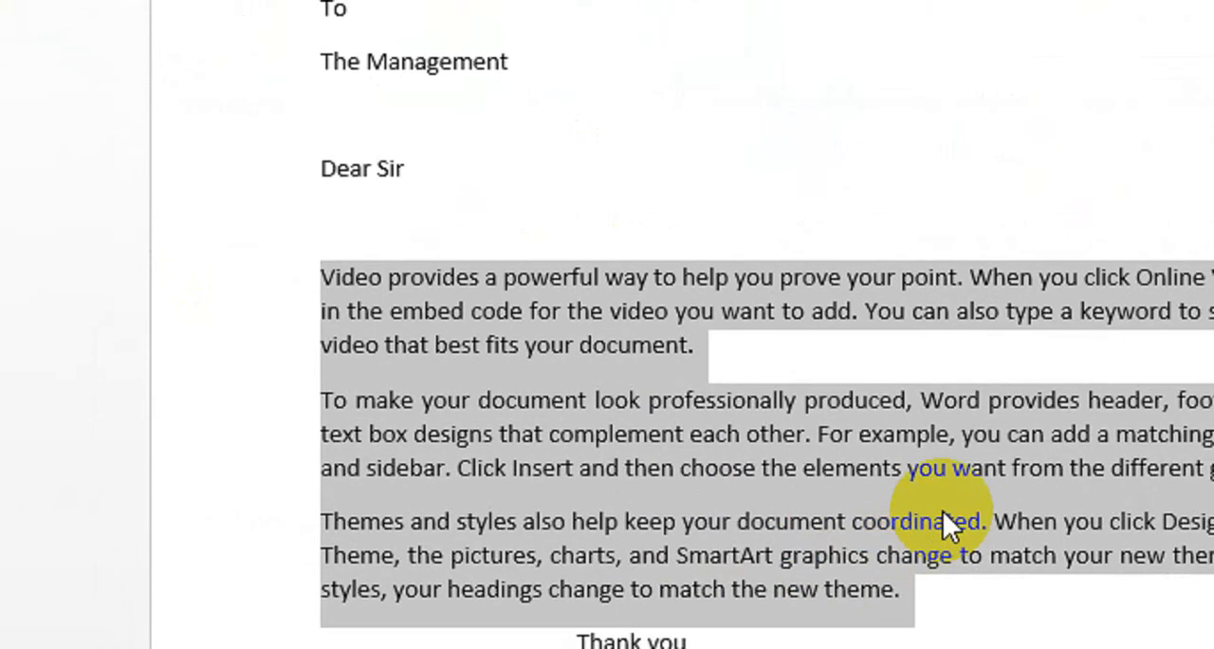
left_click(943, 520)
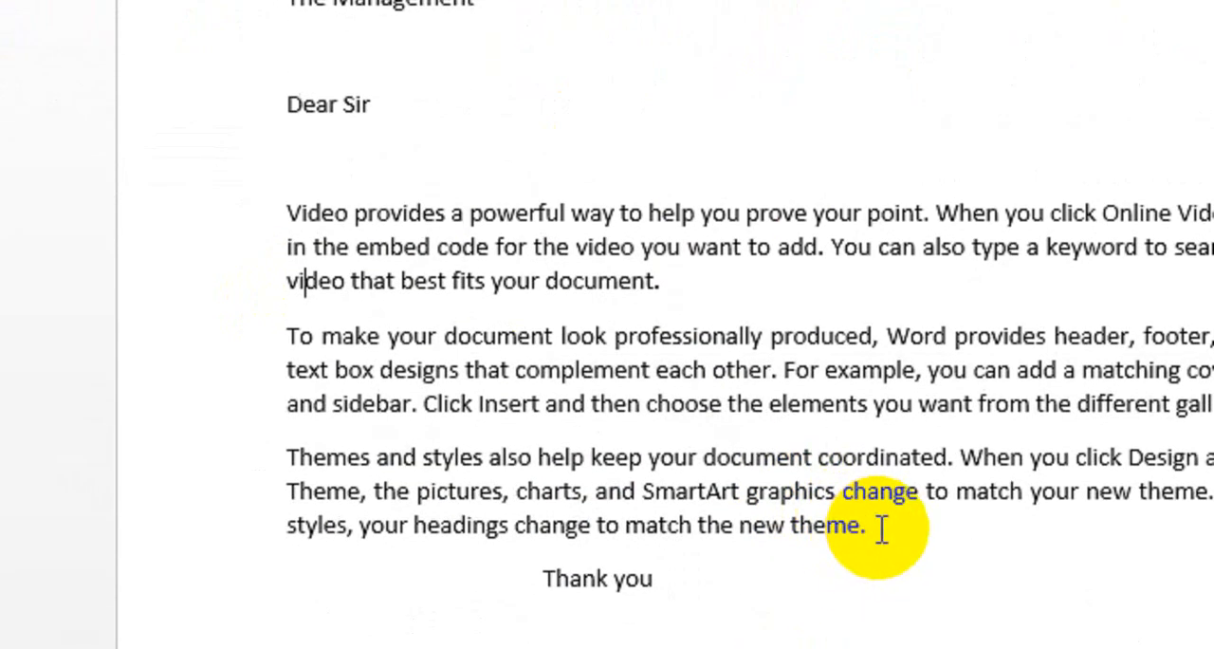
Preview the line spacing values on all three body paragraphs without applying any.
left_click_drag(882, 528, 300, 214)
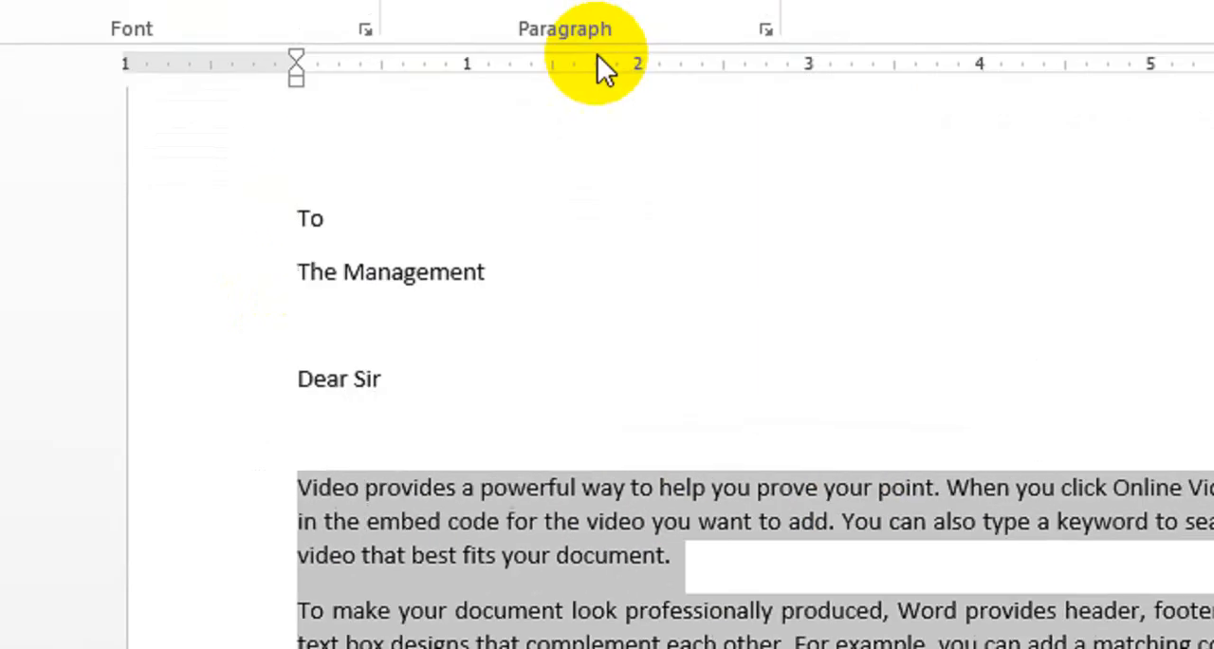
left_click(606, 165)
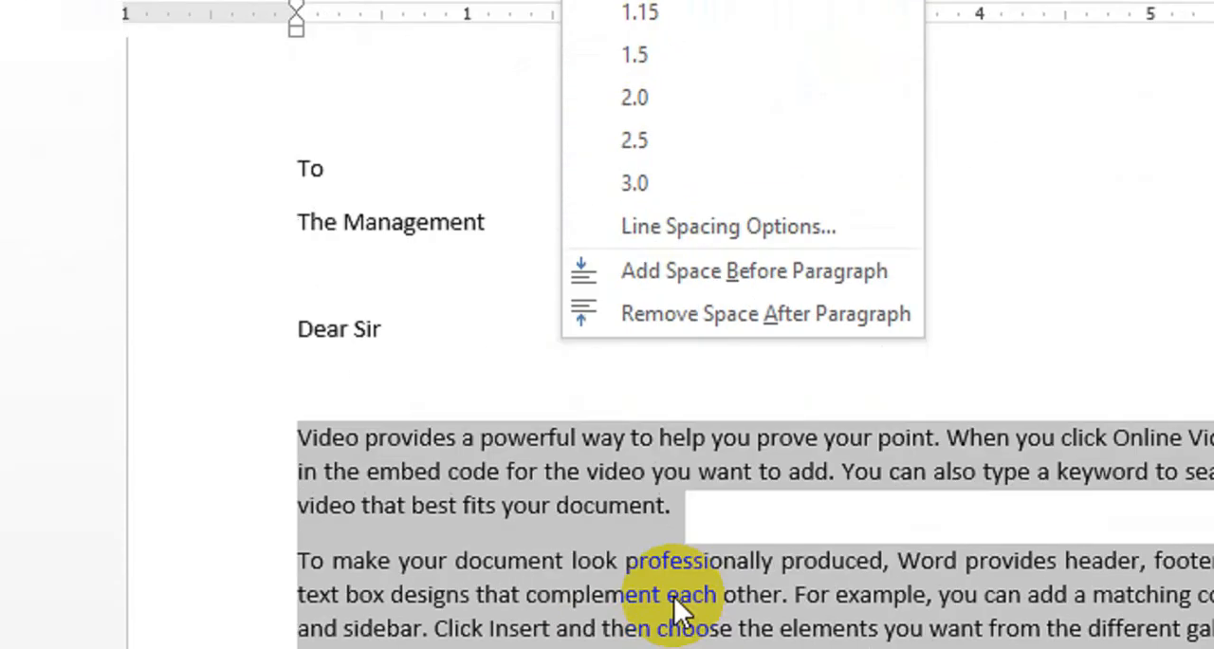
left_click(693, 494)
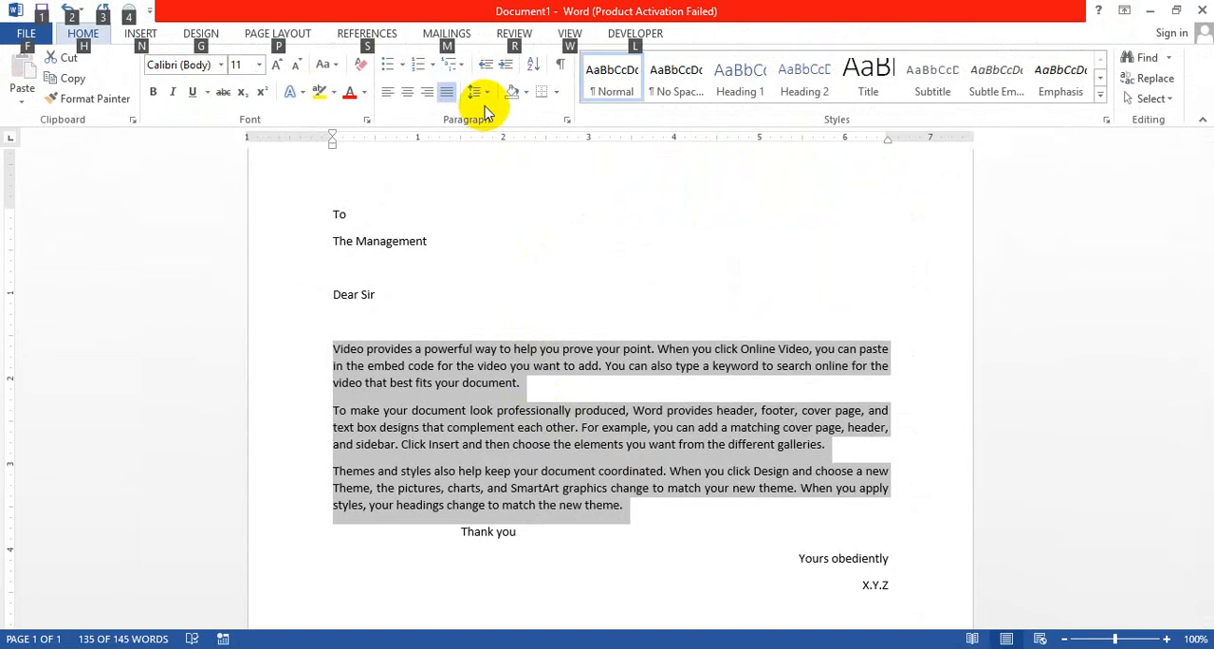
left_click(484, 99)
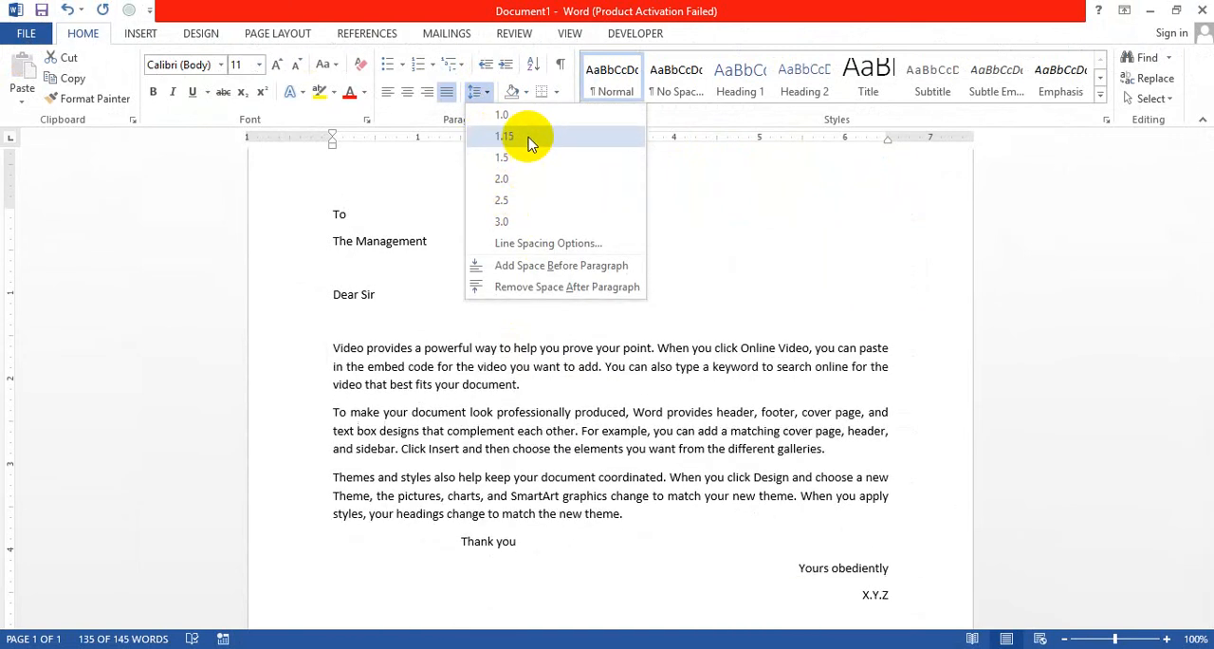
left_click(490, 389)
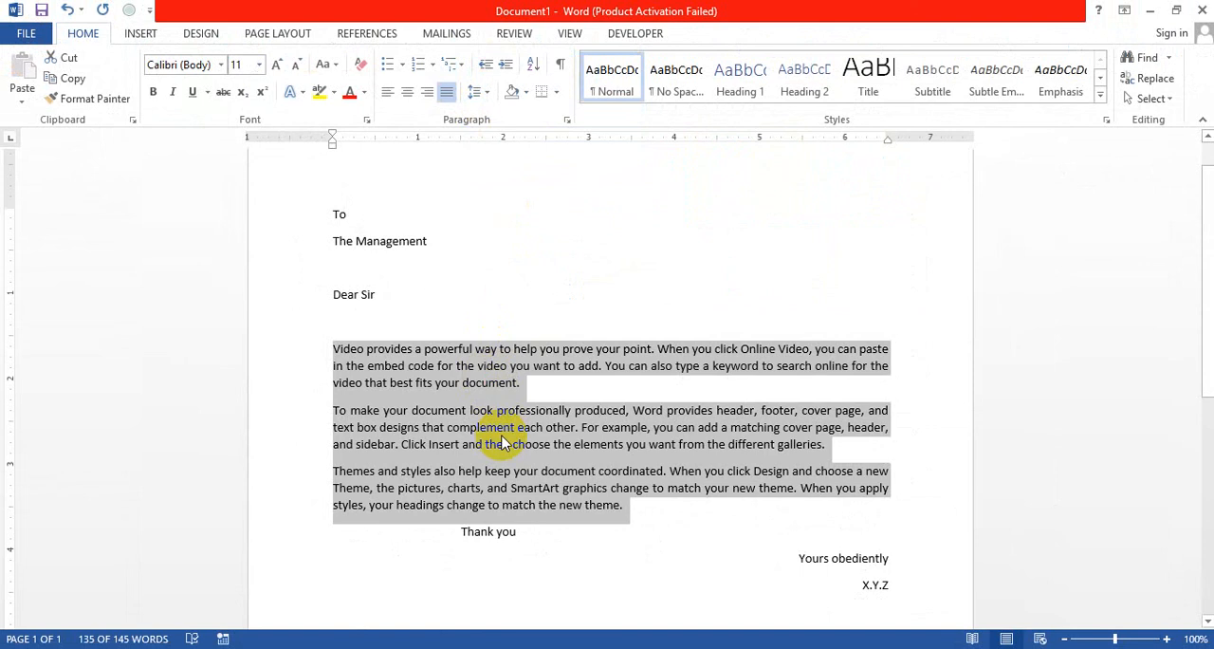
Preview the line spacing values on only the "Video provides" paragraph, without applying any, and clear the selection.
left_click(502, 410)
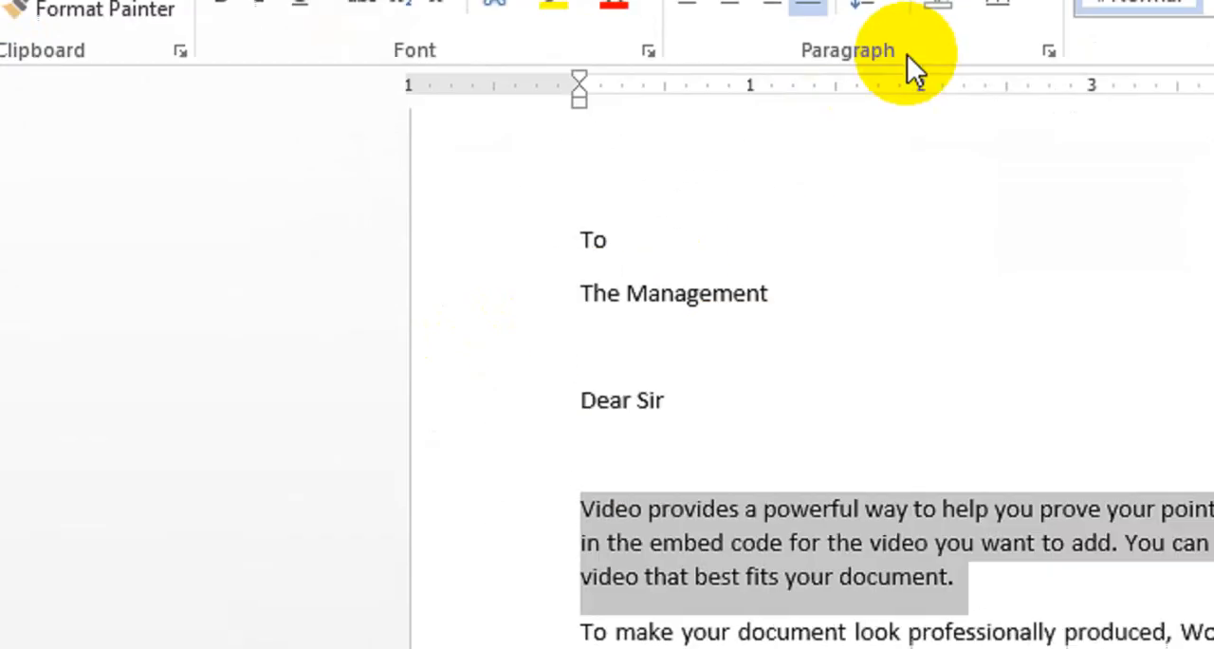
left_click(474, 91)
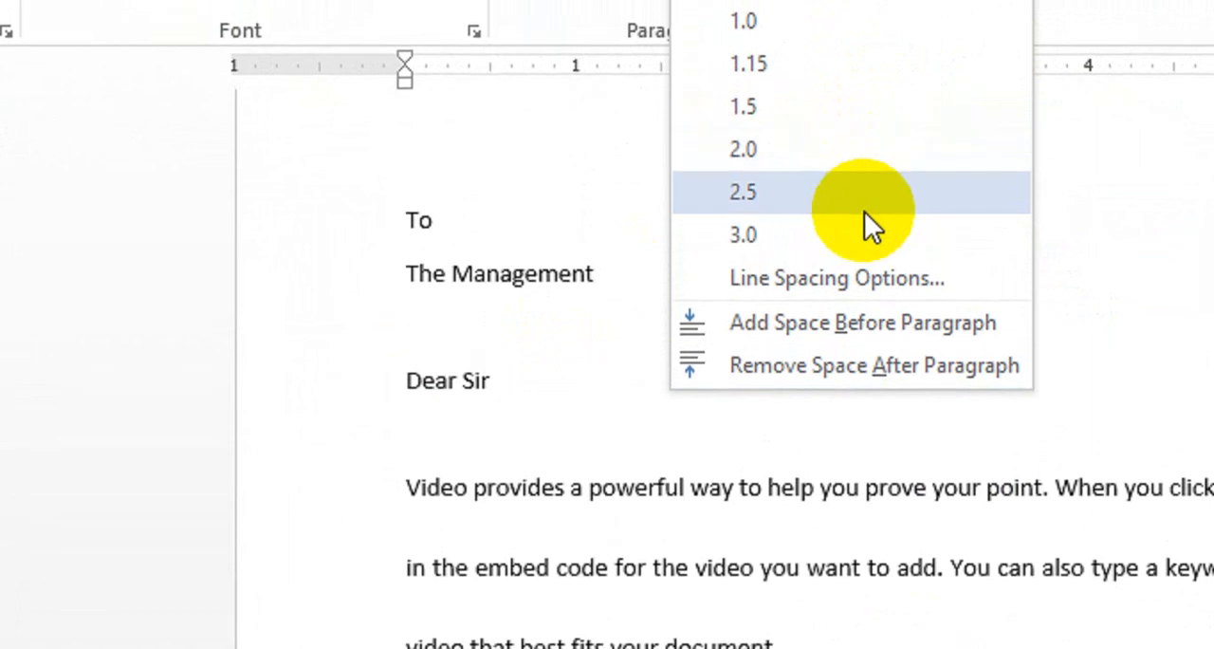
left_click(804, 590)
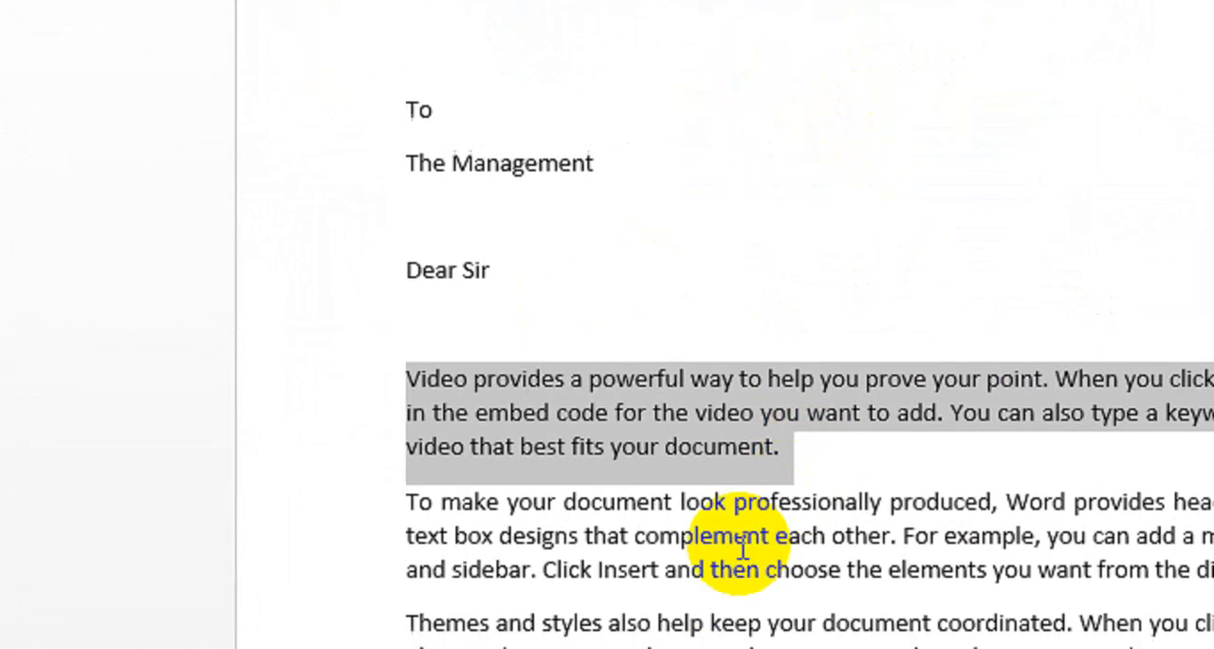
left_click(736, 570)
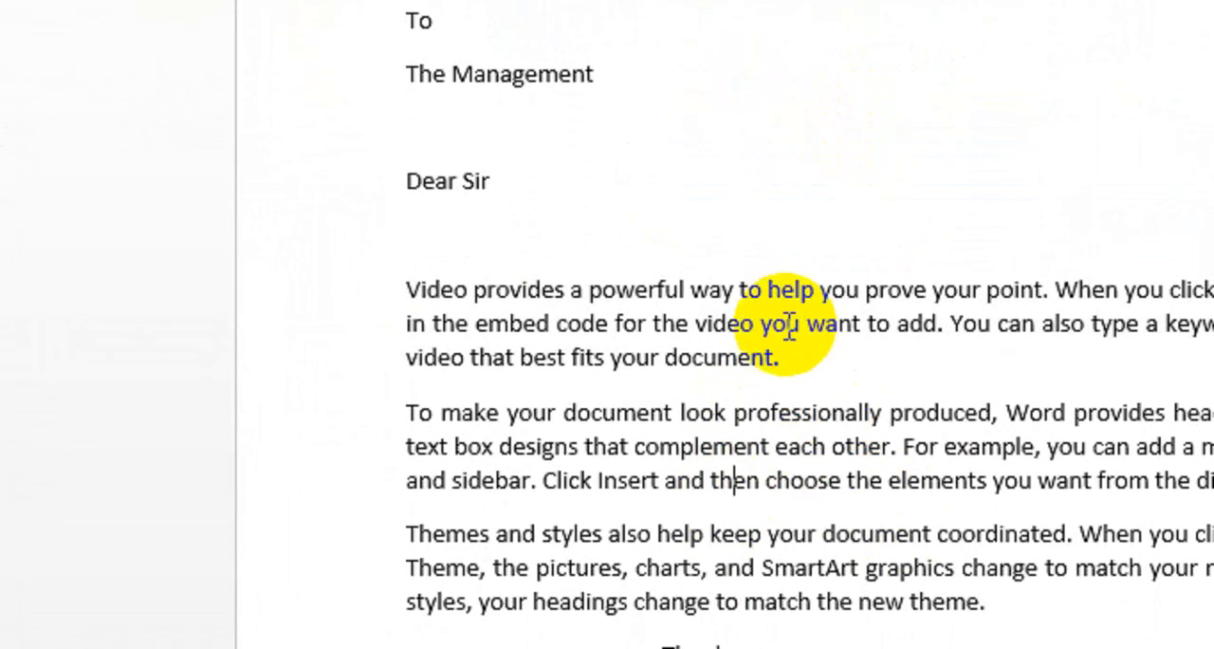
Remove the space after paragraph from the three body paragraphs.
left_click_drag(983, 600, 447, 312)
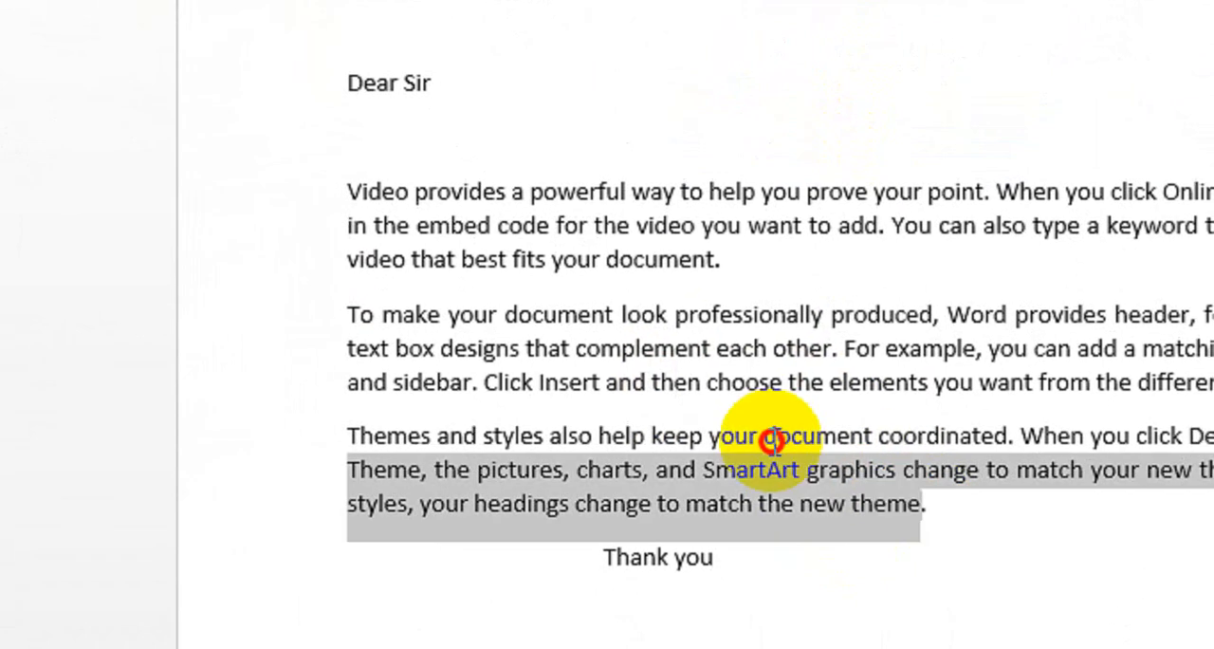
left_click_drag(389, 214, 349, 190)
left_click(654, 129)
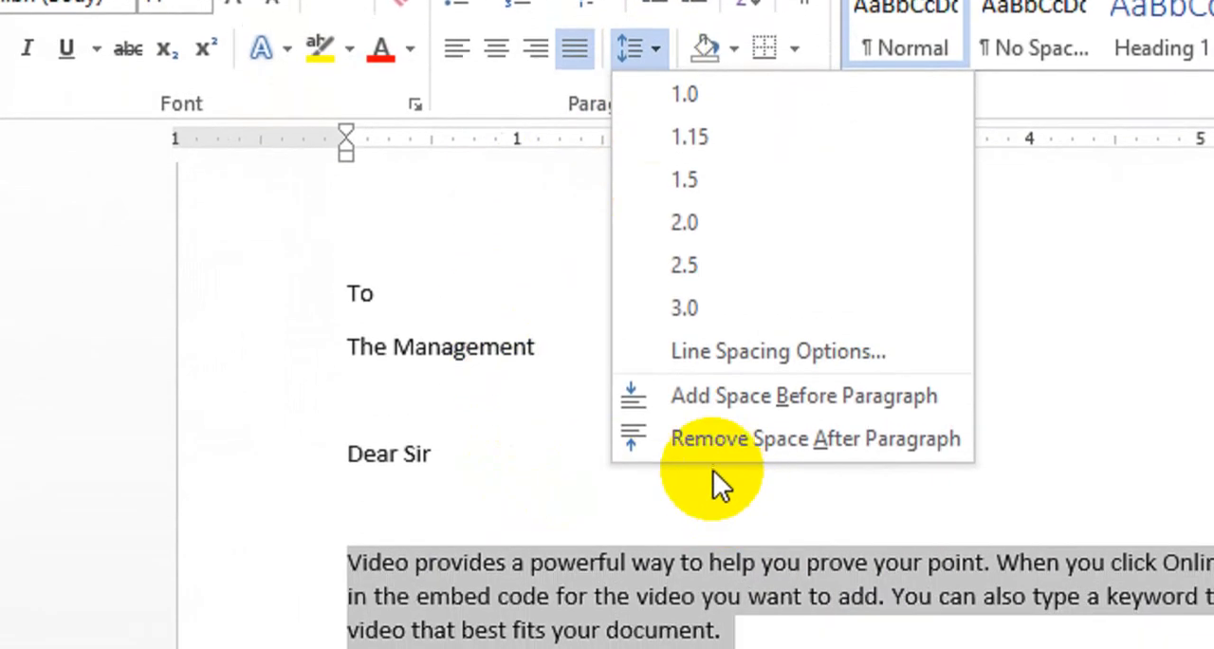
left_click(804, 439)
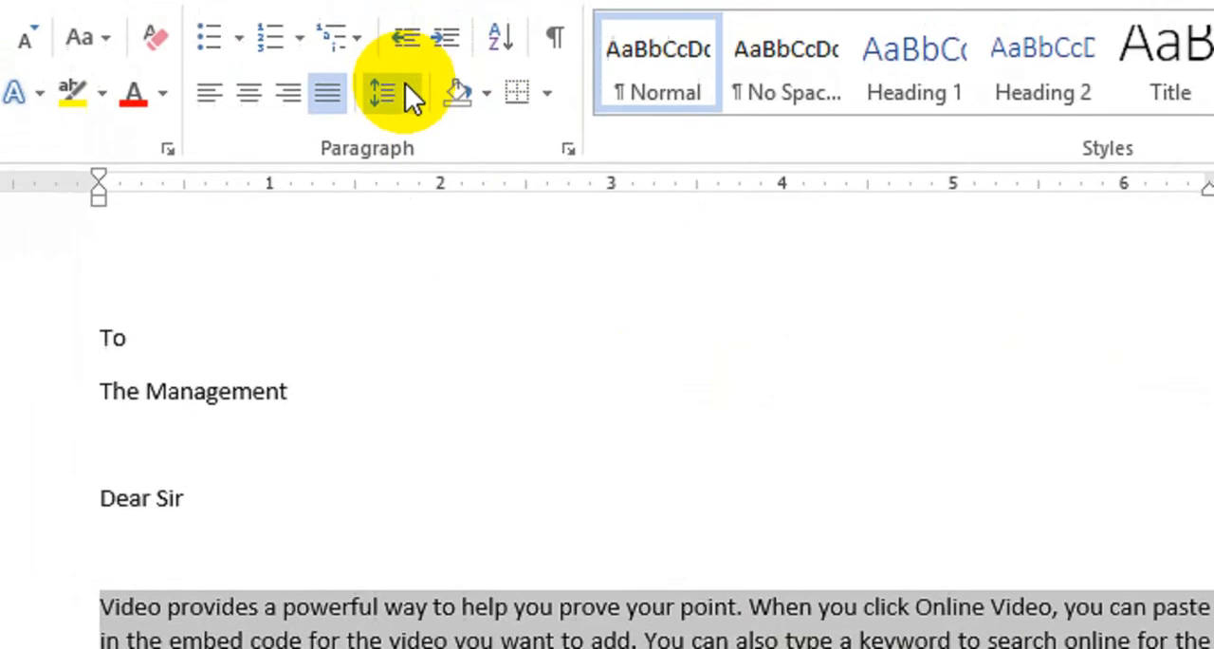
Add space after paragraph to the three selected body paragraphs.
left_click(405, 85)
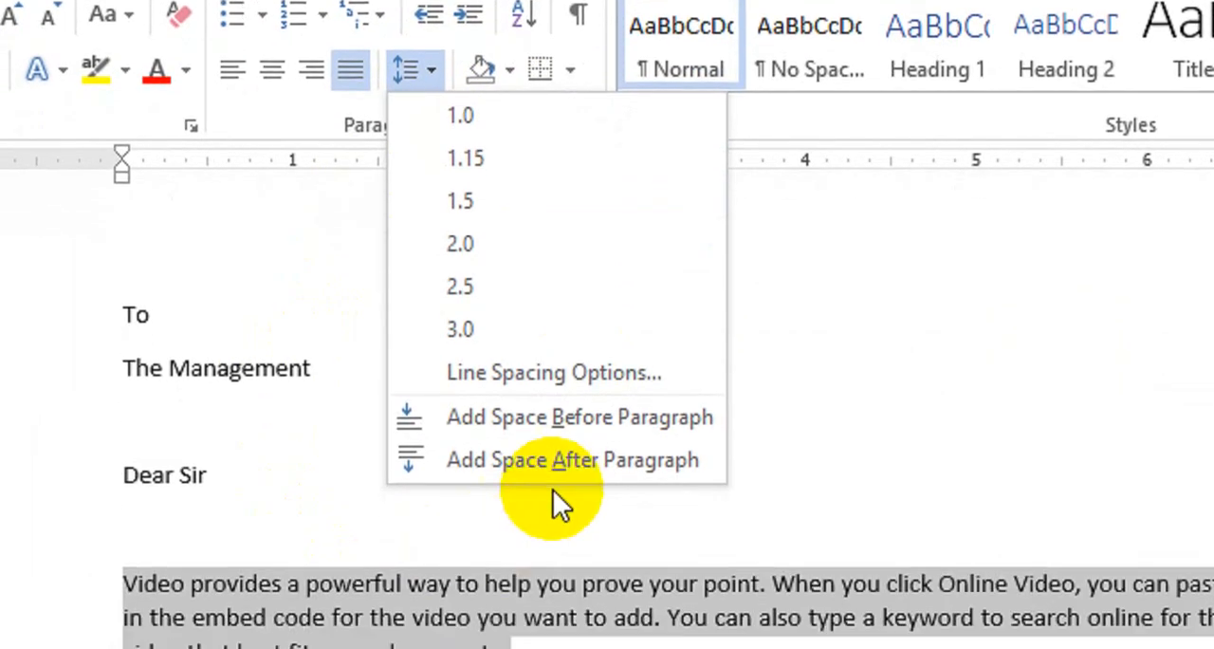
left_click(565, 474)
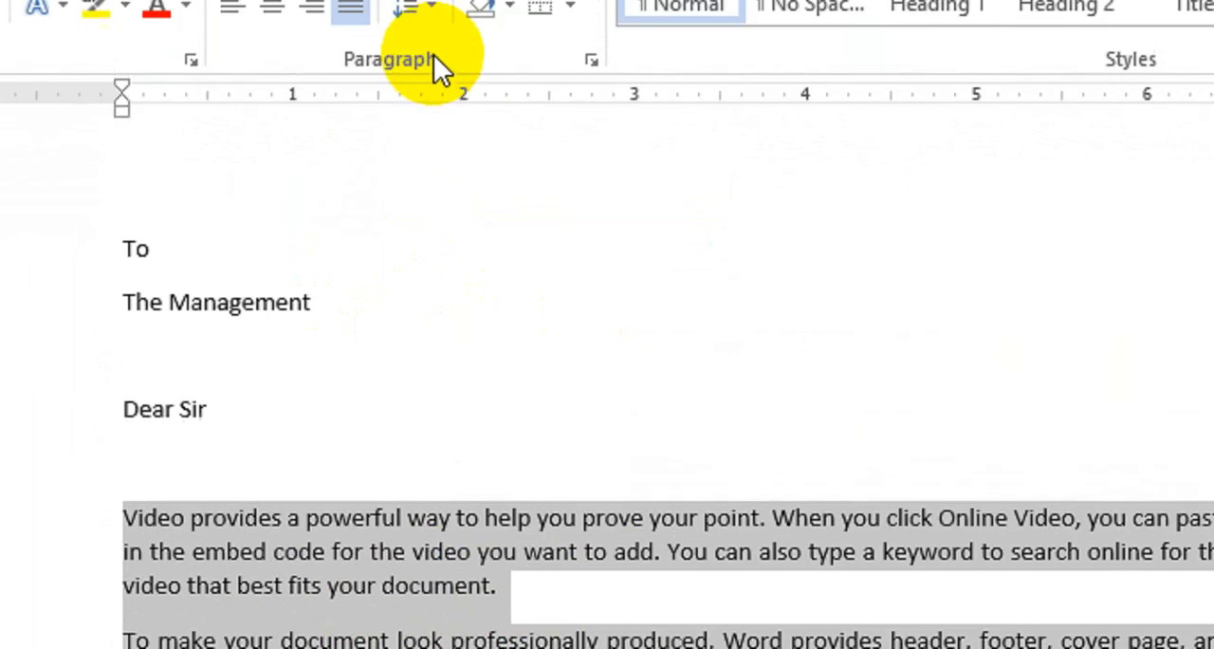
Review the line and paragraph spacing choices for the three body paragraphs without applying any, and clear the selection.
left_click(431, 118)
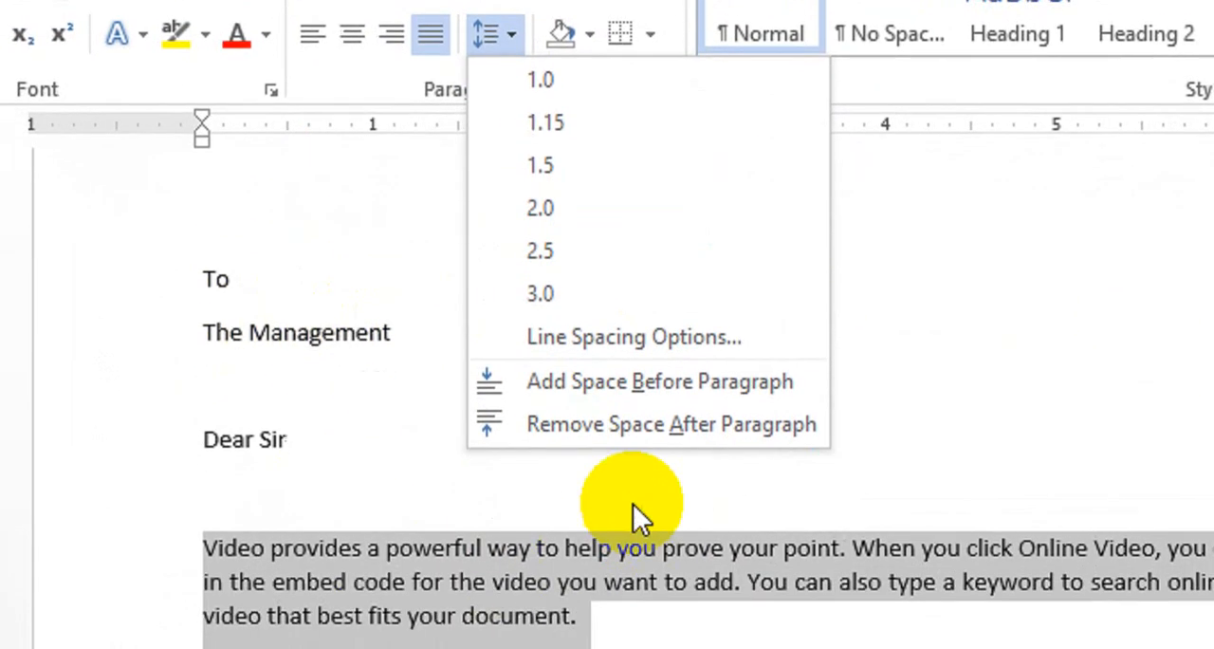
left_click(306, 571)
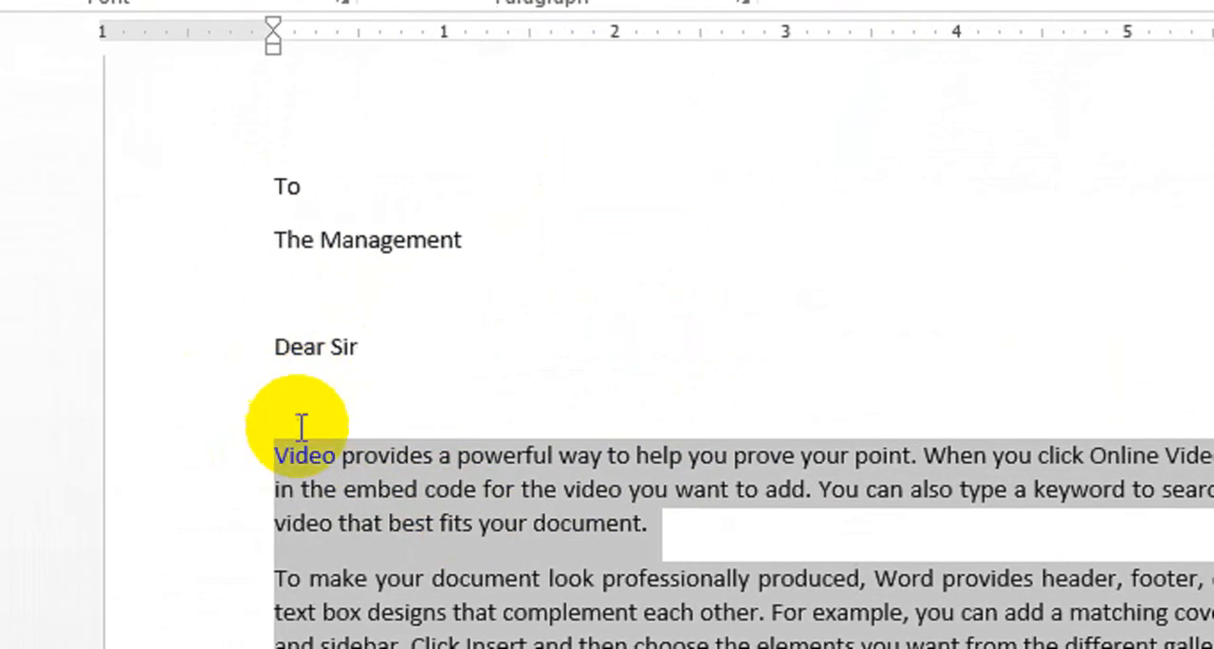
left_click(569, 0)
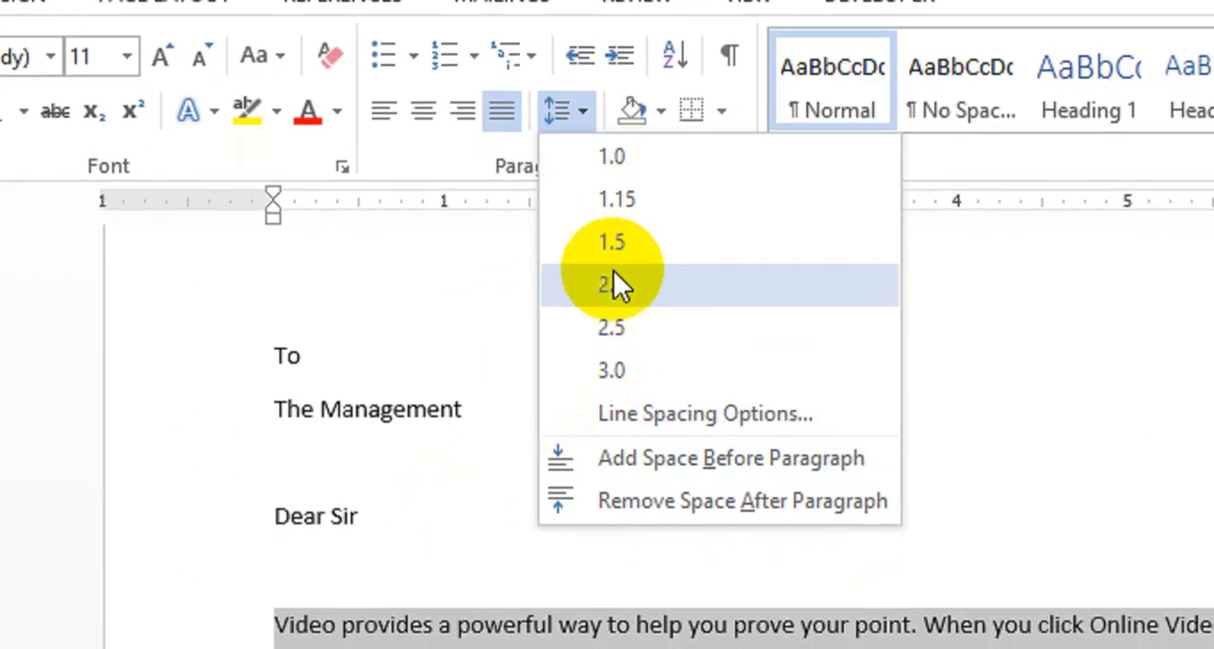
left_click(604, 283)
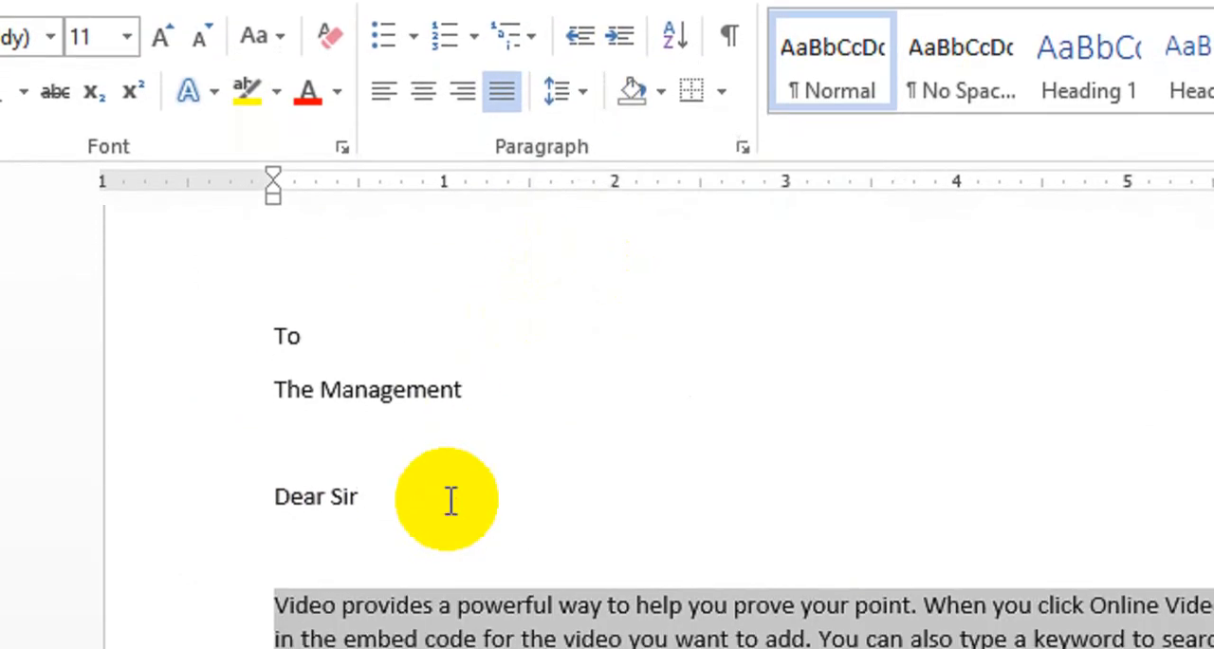
left_click(640, 502)
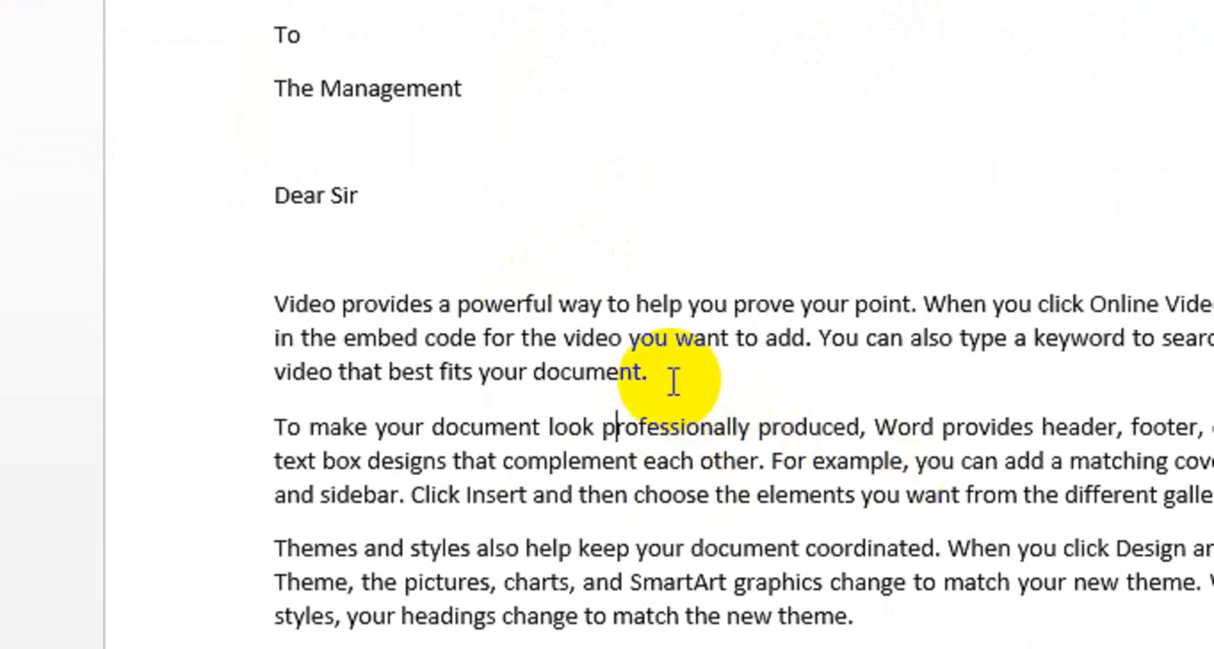
Preview line spacing values with the cursor in the "Video provides" paragraph and in the "To make your document" paragraph, without applying any.
left_click(569, 60)
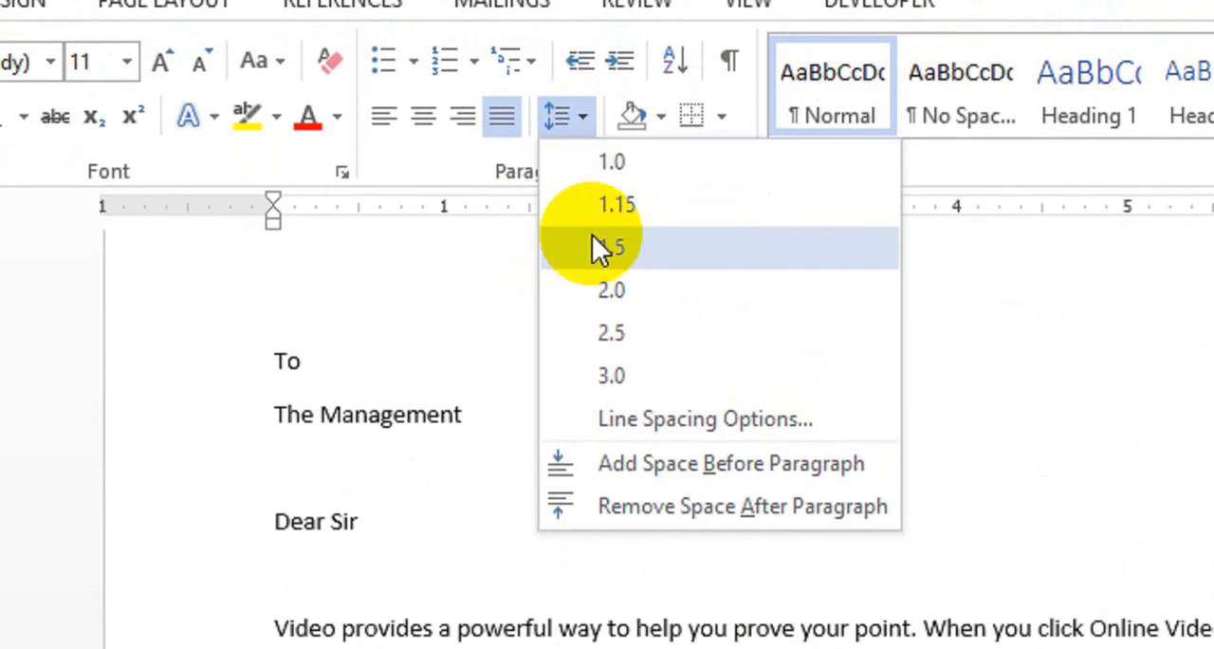
left_click(458, 541)
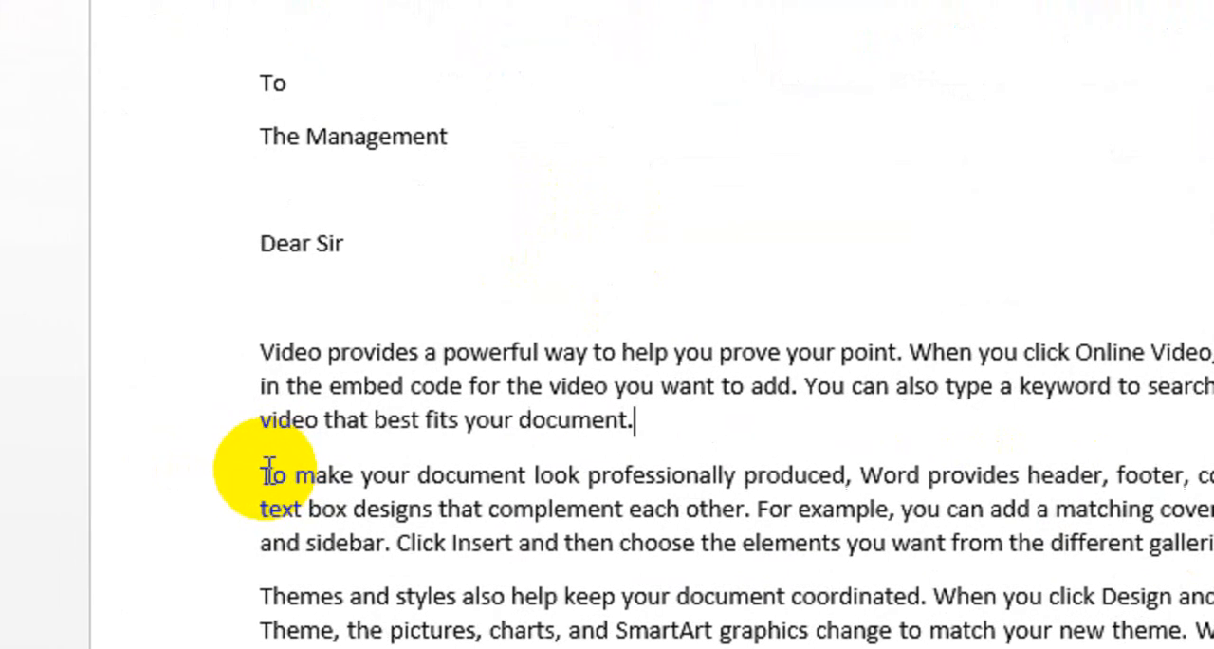
left_click(36, 475)
left_click(594, 131)
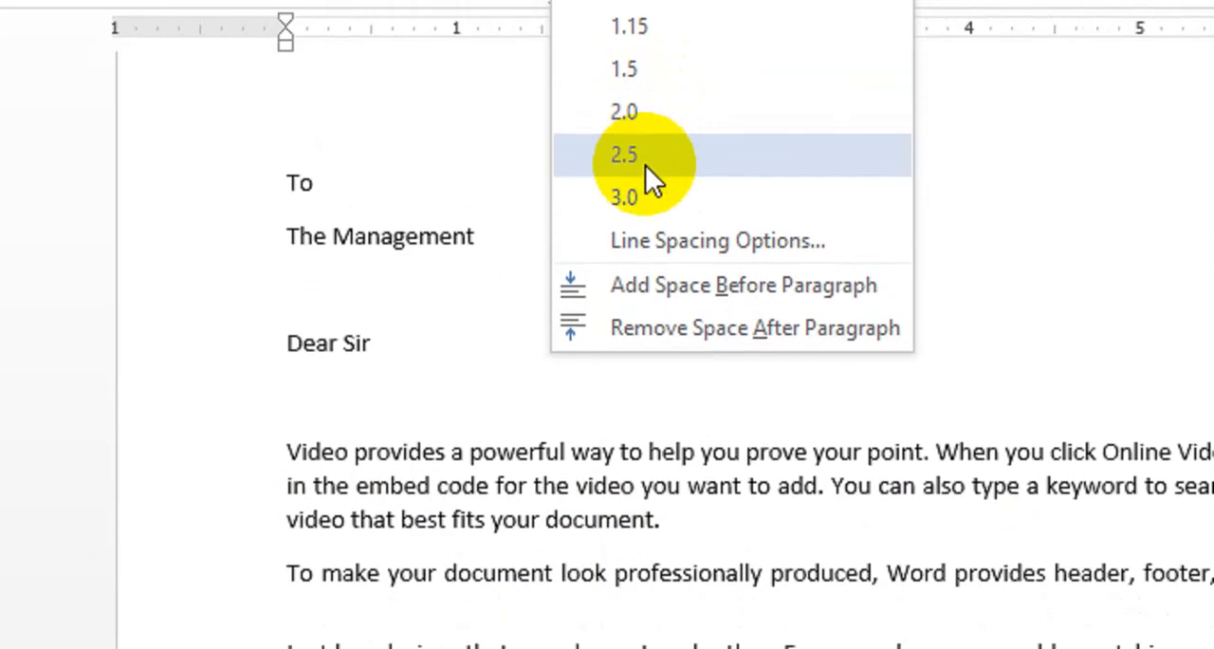
left_click(496, 426)
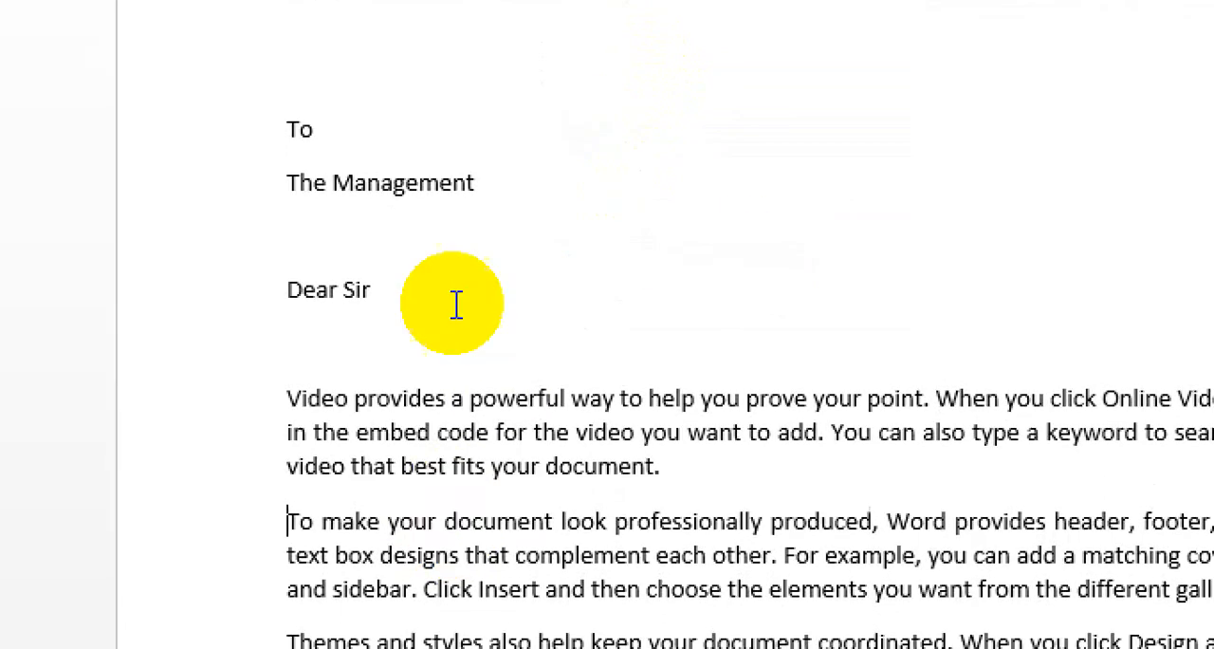